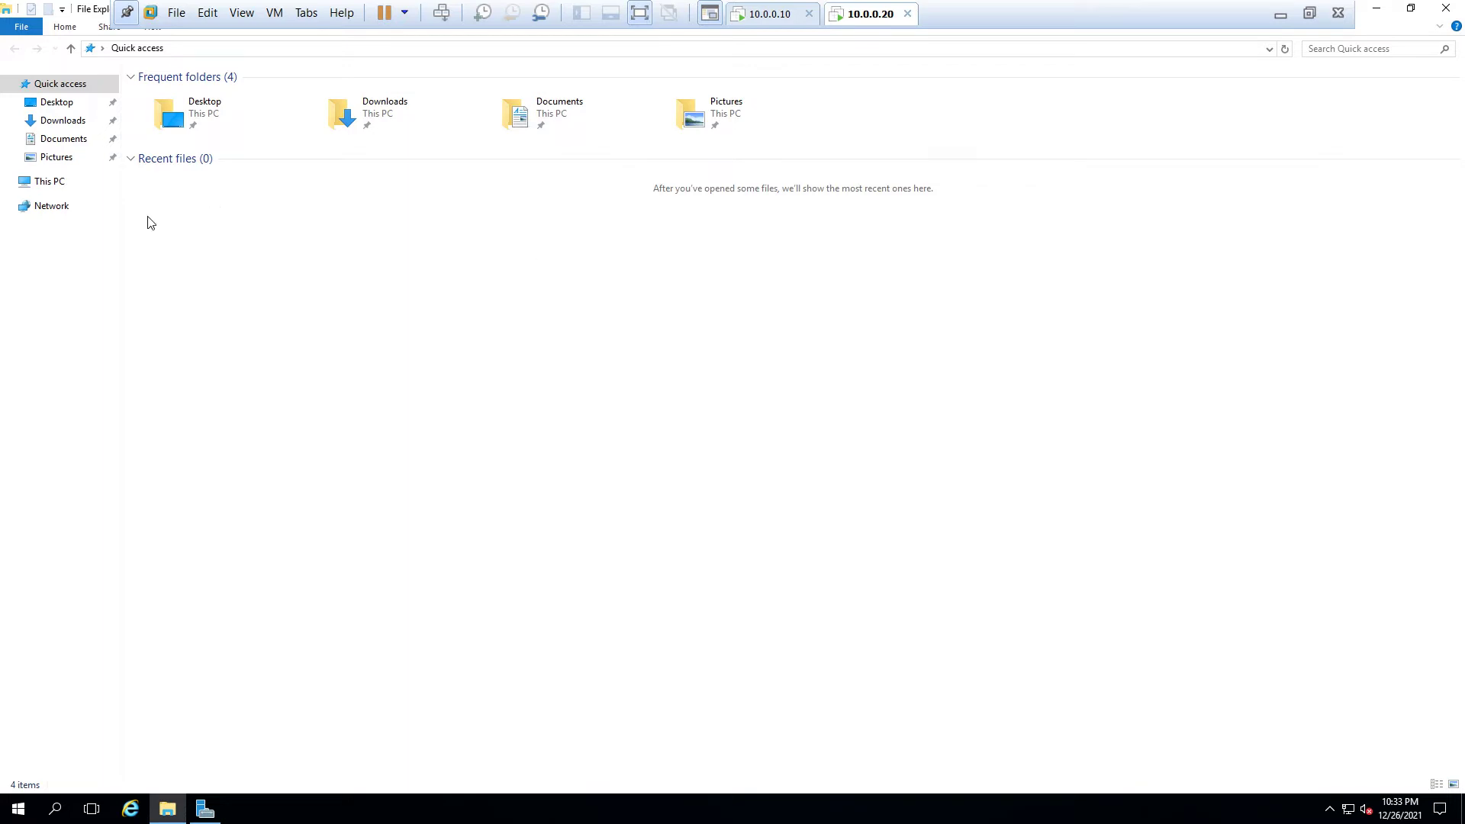
# Step: Create a new folder named SCCM Prereq in the root of Local Disk (C:)
pyautogui.click(64, 188)
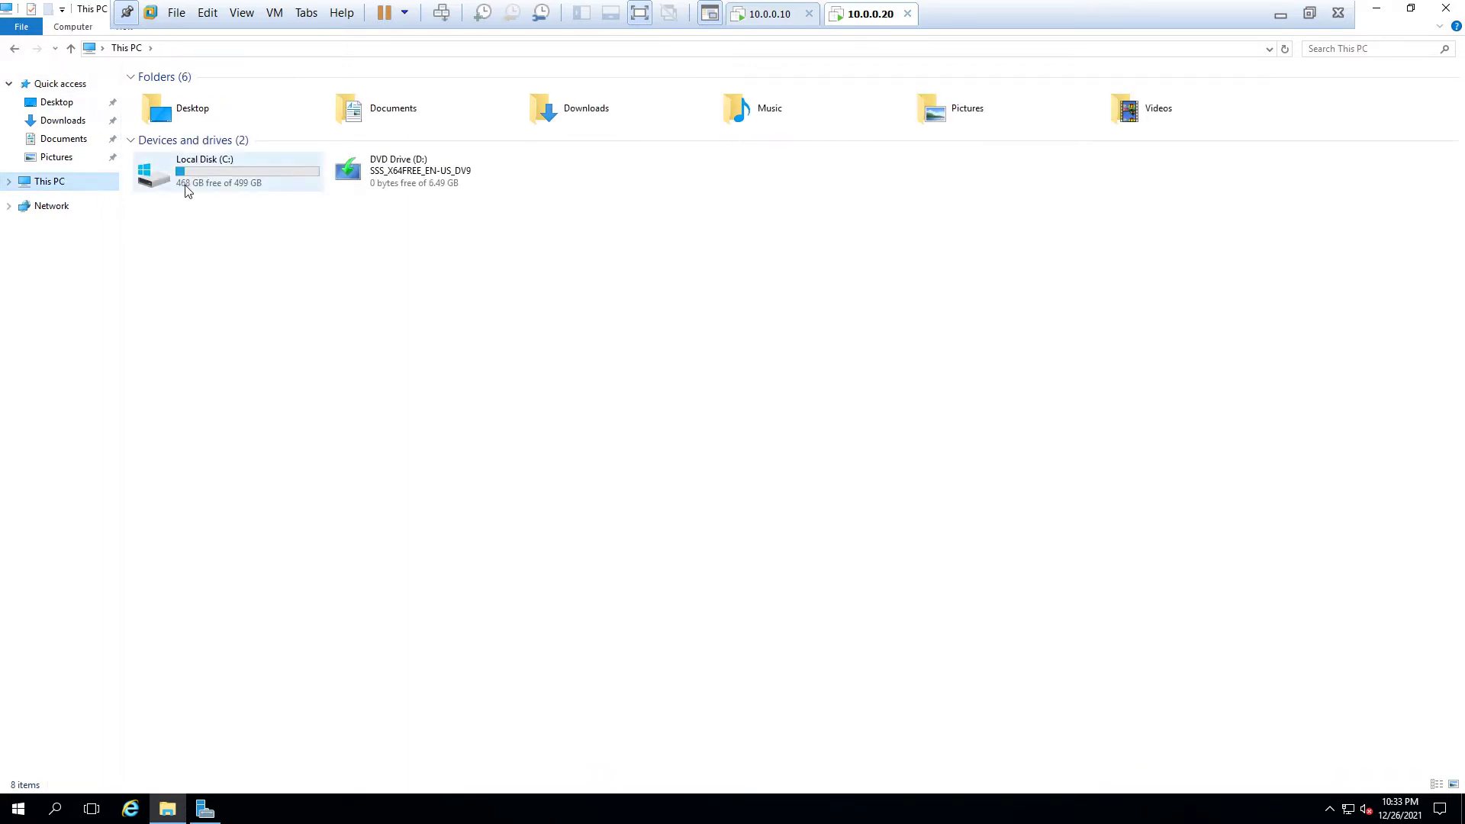
pyautogui.doubleClick(187, 190)
pyautogui.rightClick(327, 402)
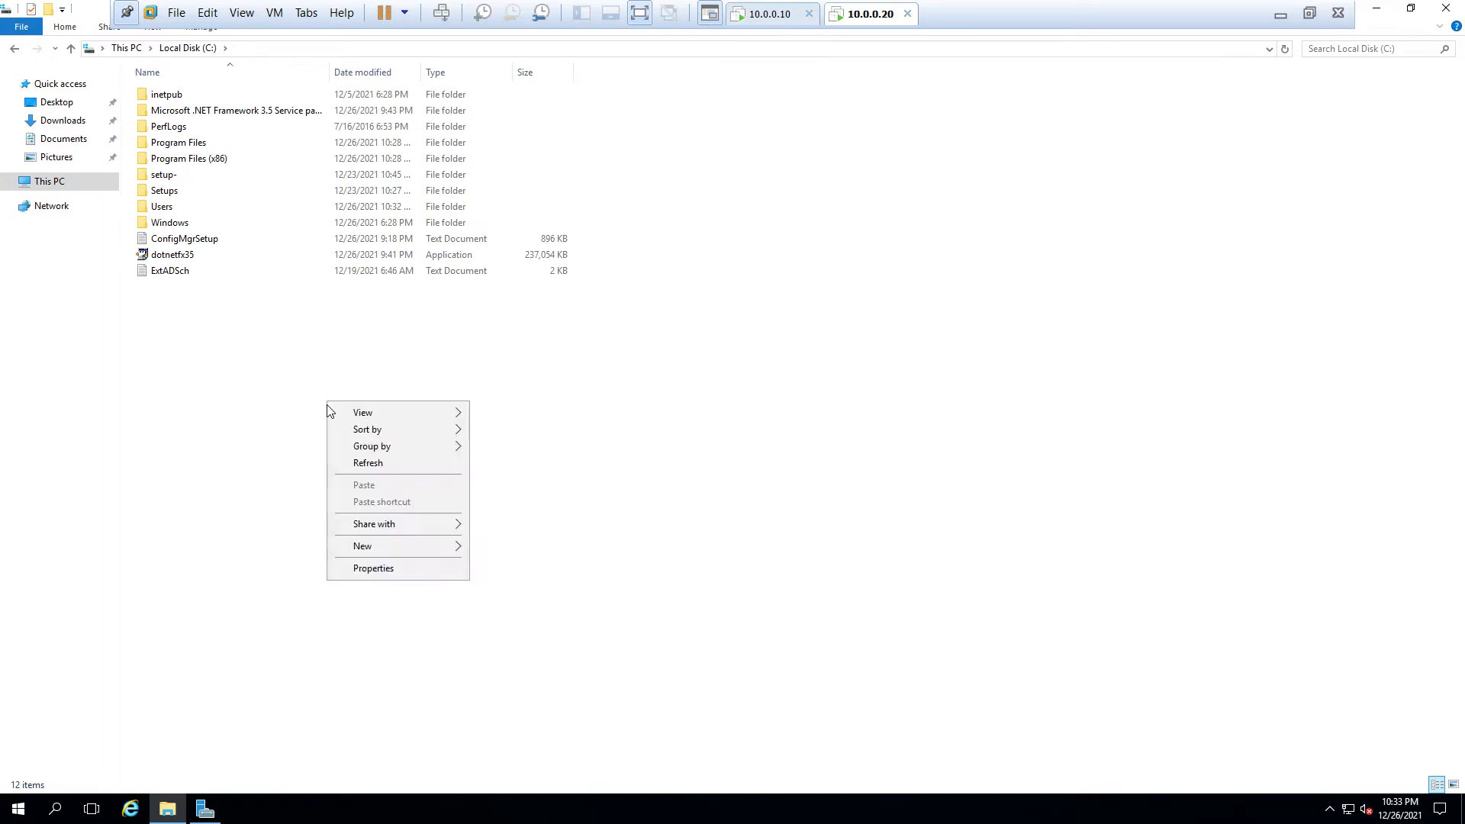
pyautogui.moveTo(404, 551)
pyautogui.click(500, 549)
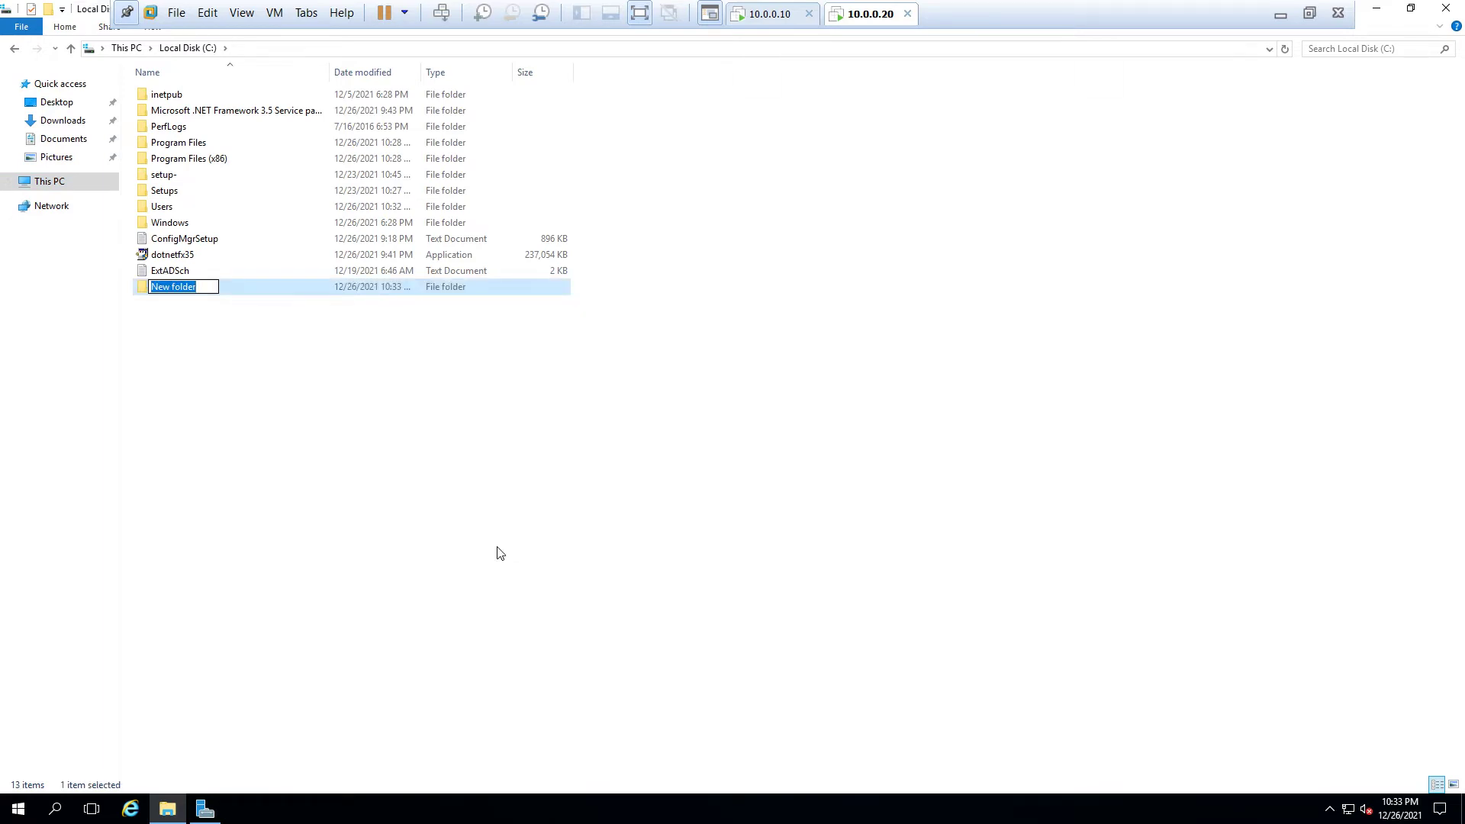
pyautogui.write('SCCM Prereq')
pyautogui.press('Return')
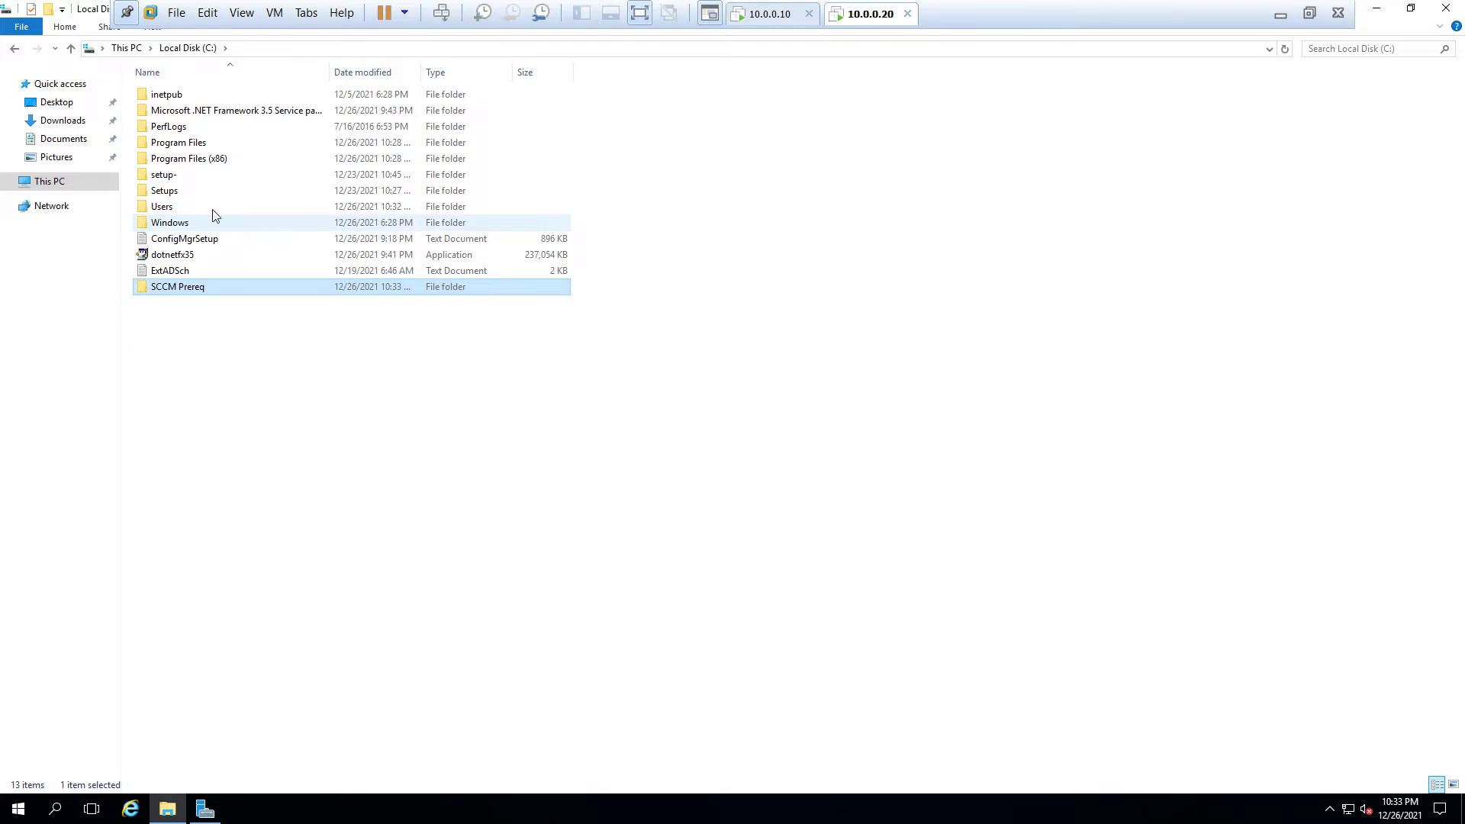
# Step: Launch splash from C:\Setups, start the Configuration Manager installation and allow it to make changes to the device
pyautogui.doubleClick(180, 200)
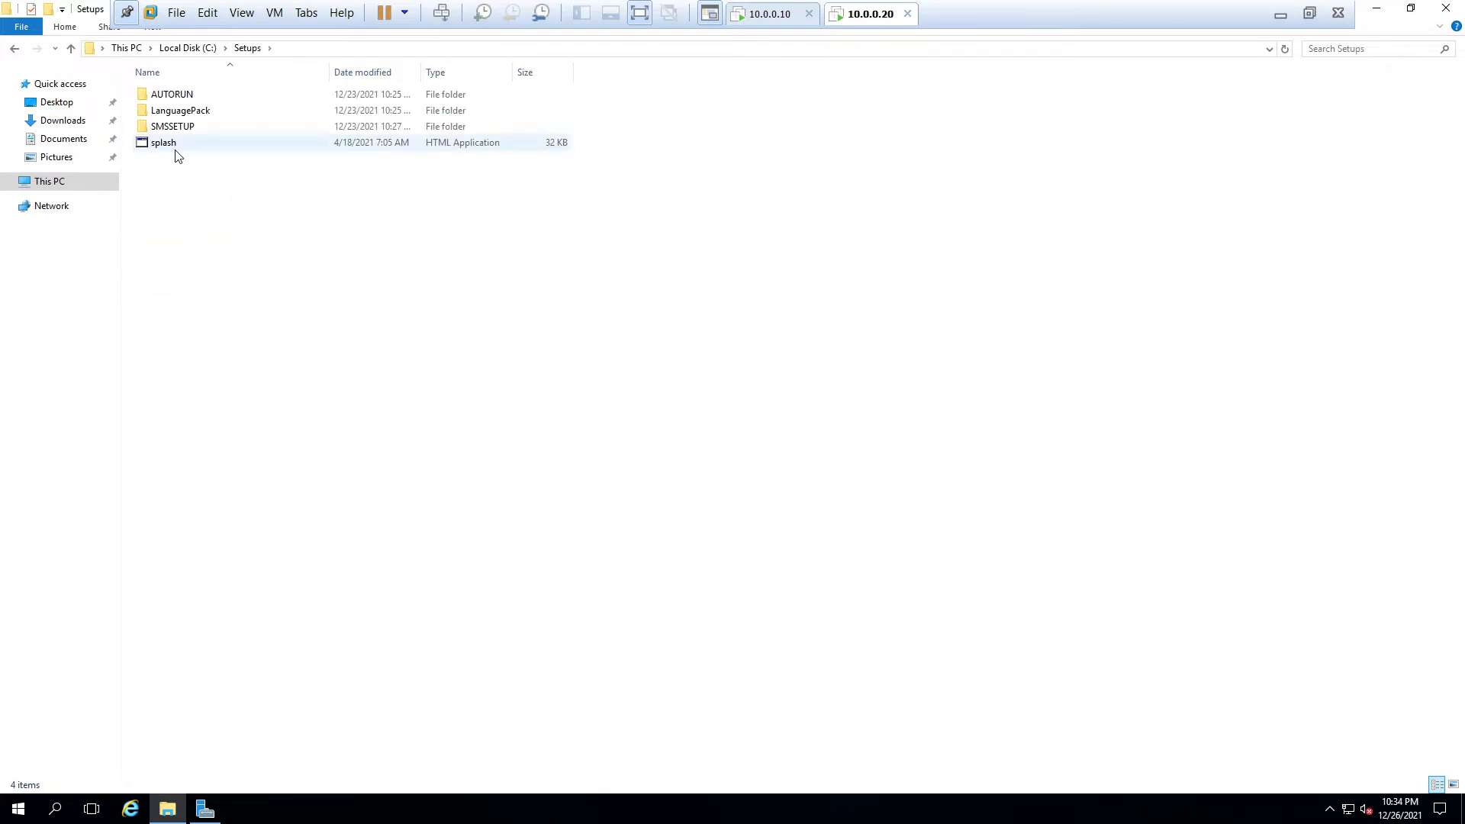
pyautogui.doubleClick(165, 144)
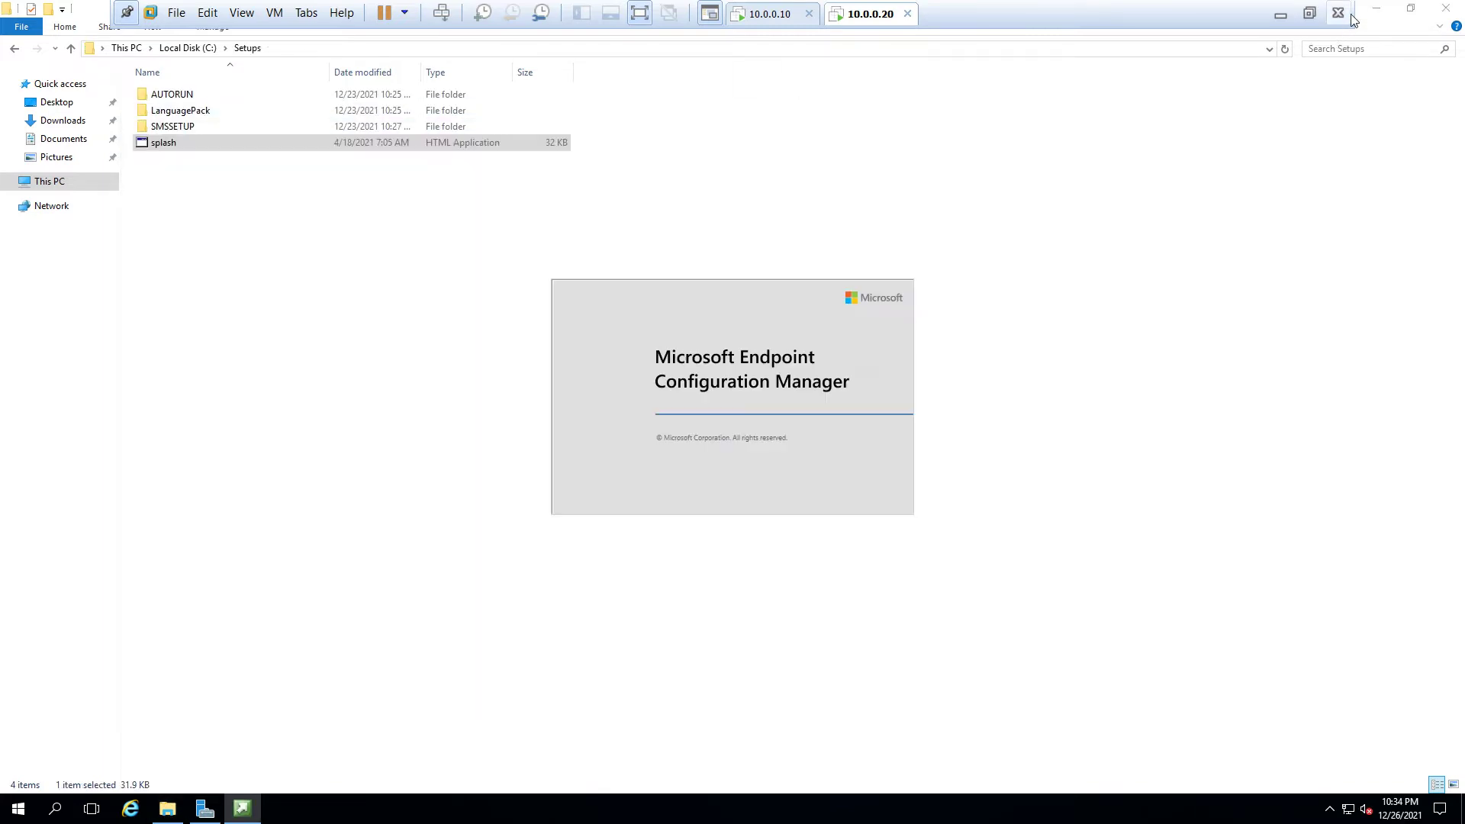
pyautogui.click(1373, 13)
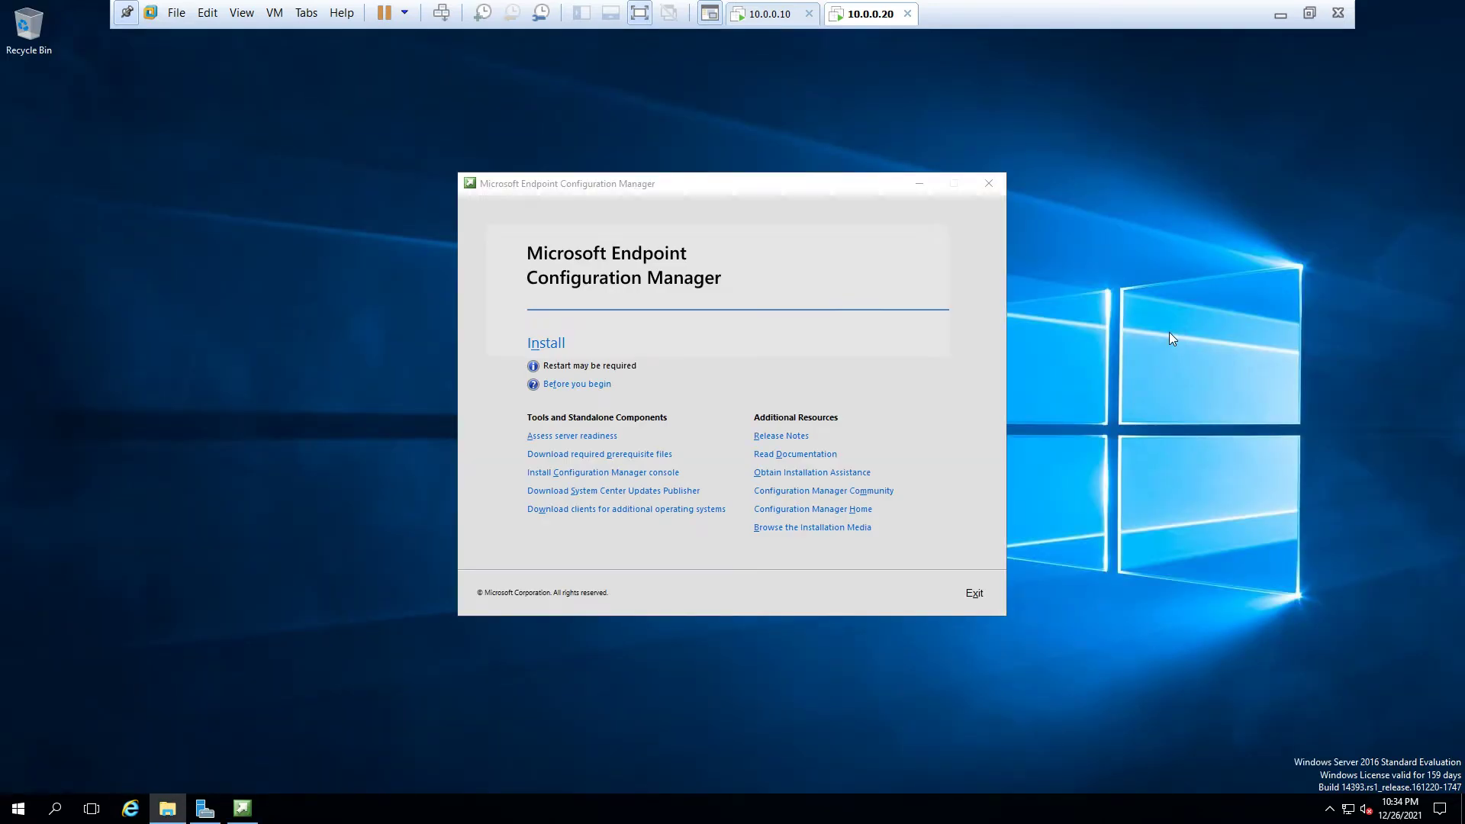
pyautogui.click(544, 345)
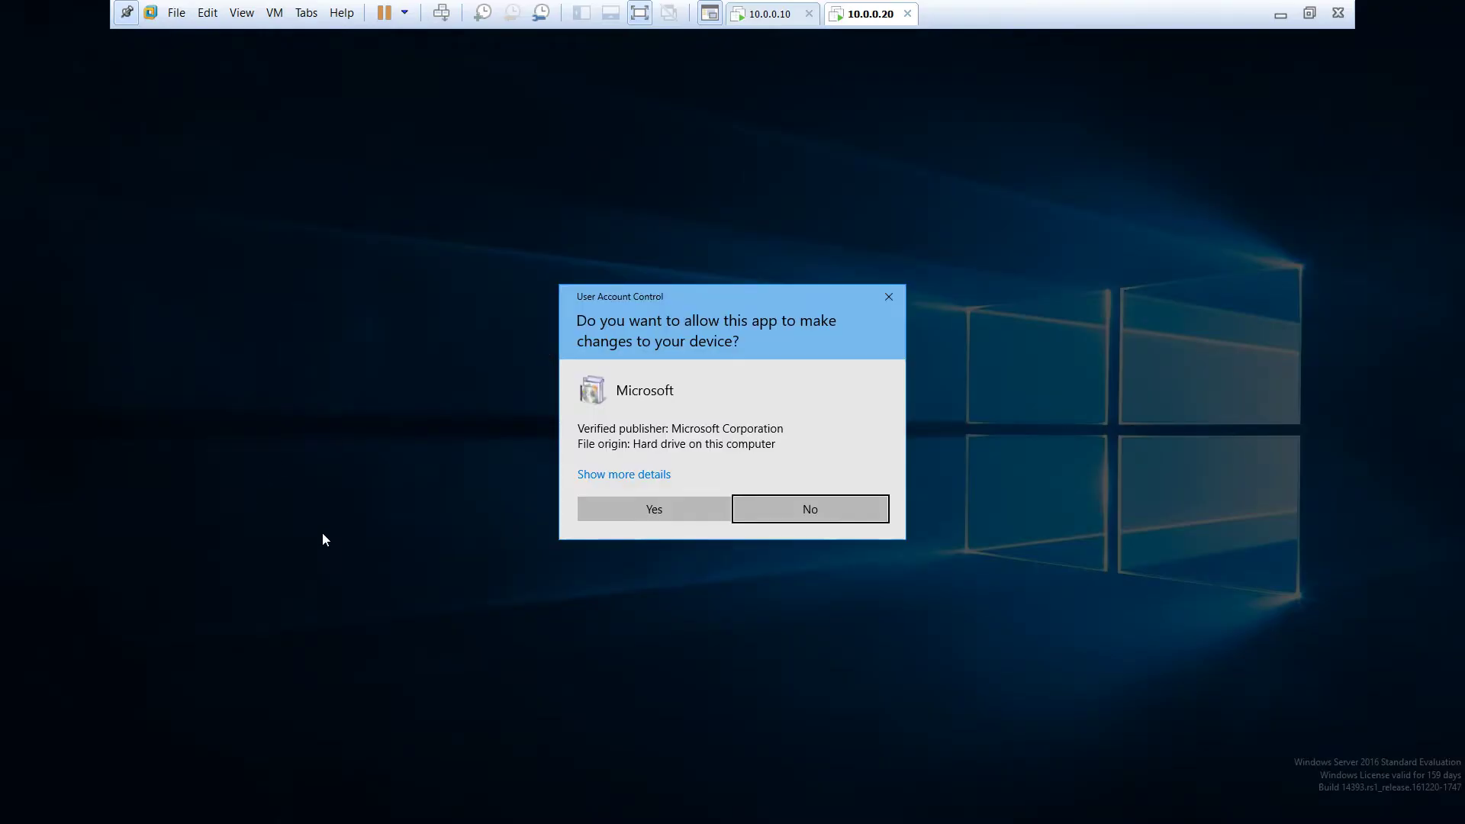
pyautogui.click(635, 516)
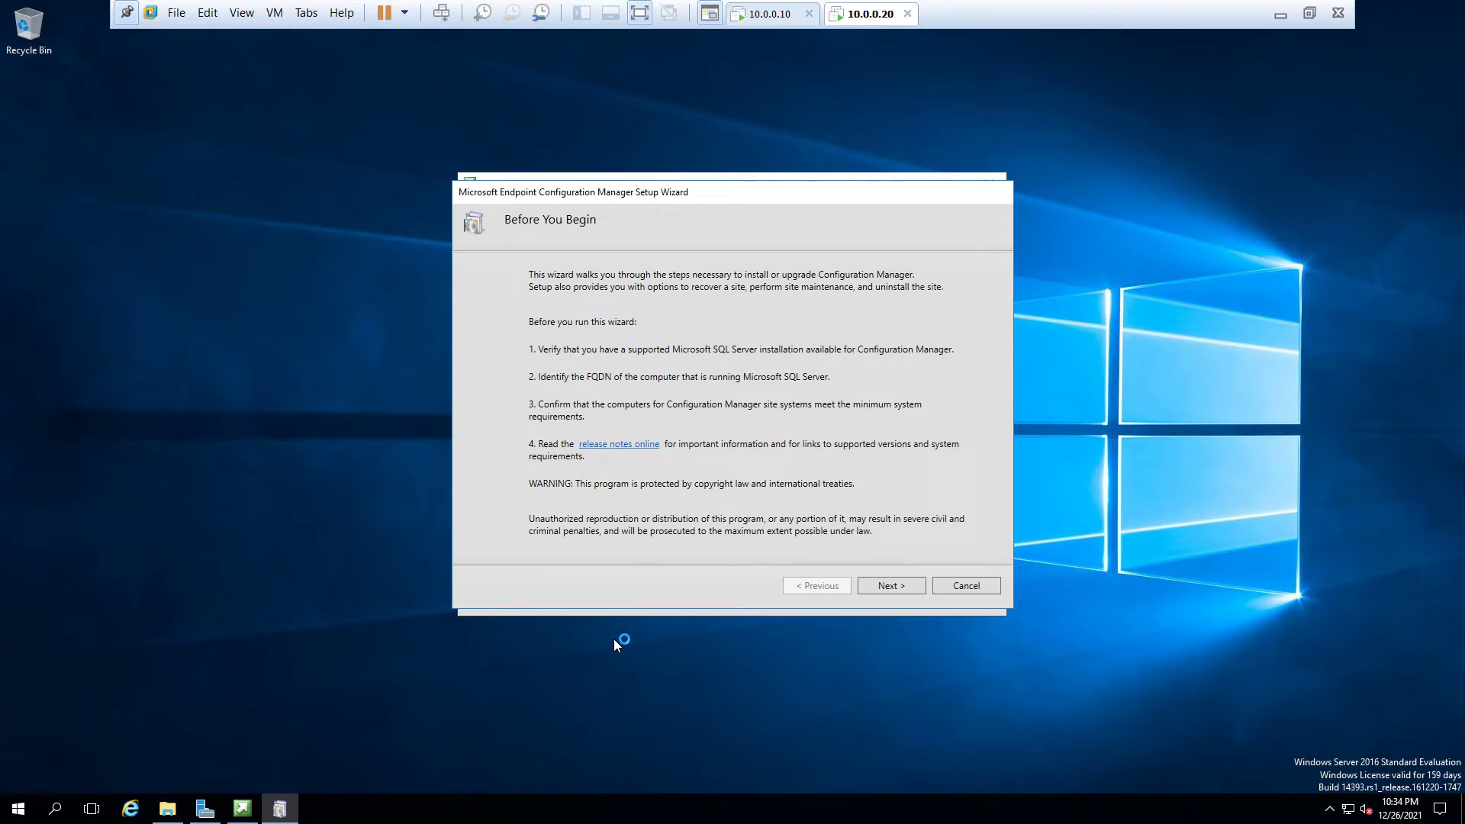
# Step: Choose to install a Configuration Manager primary site with typical installation options for a stand-alone primary site
pyautogui.click(887, 586)
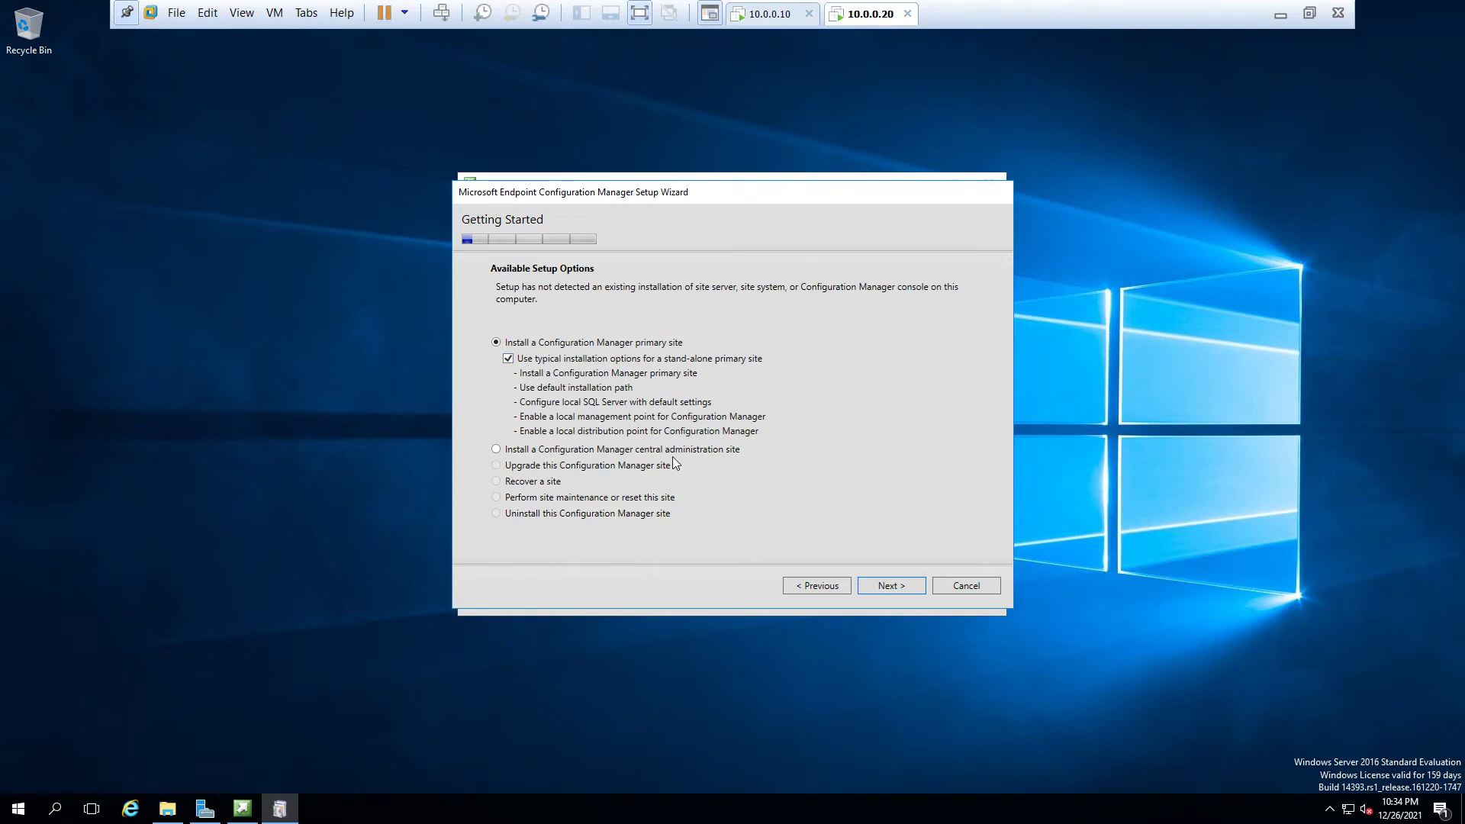
pyautogui.click(903, 589)
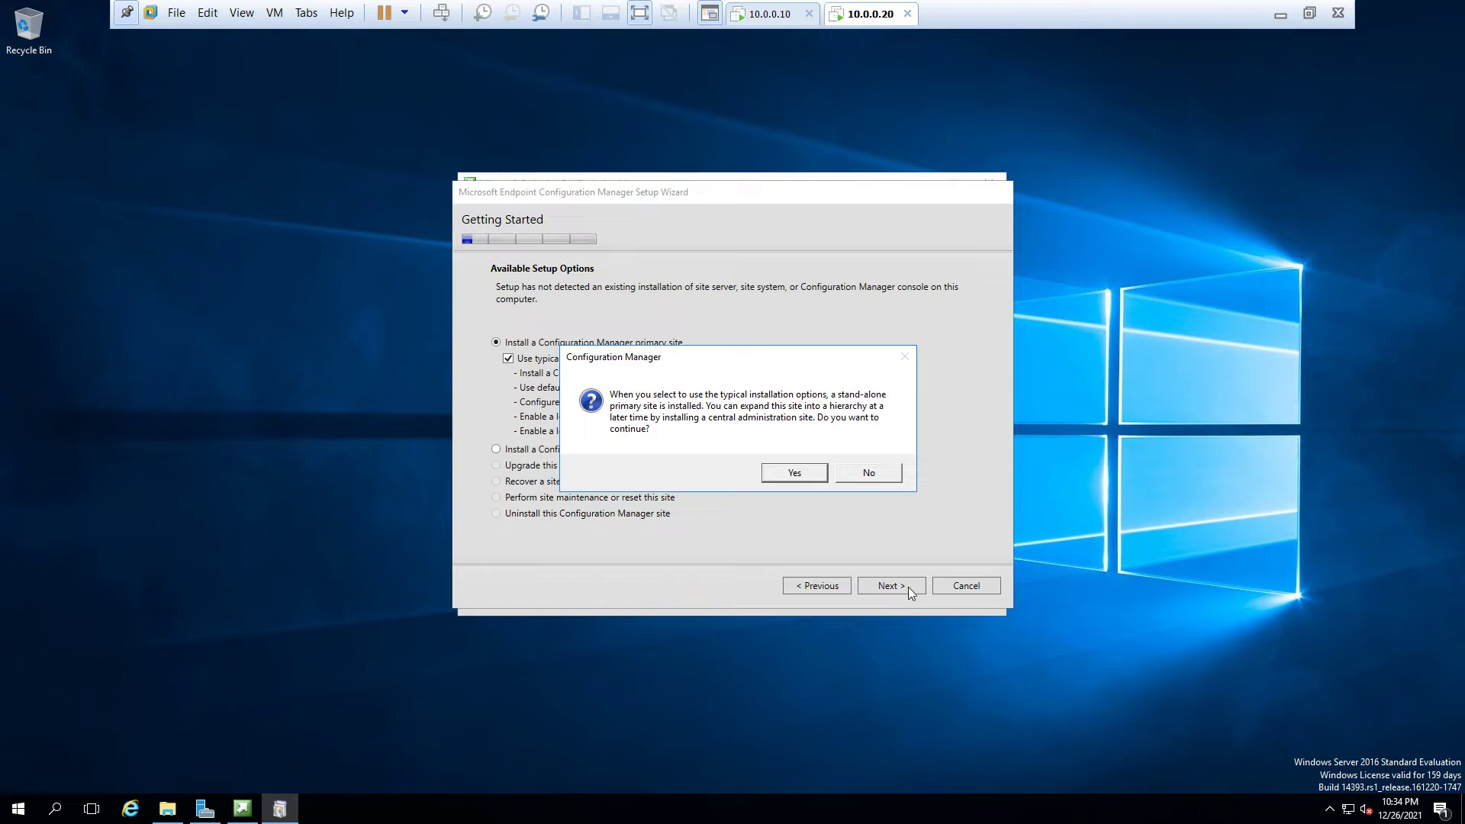
pyautogui.click(812, 473)
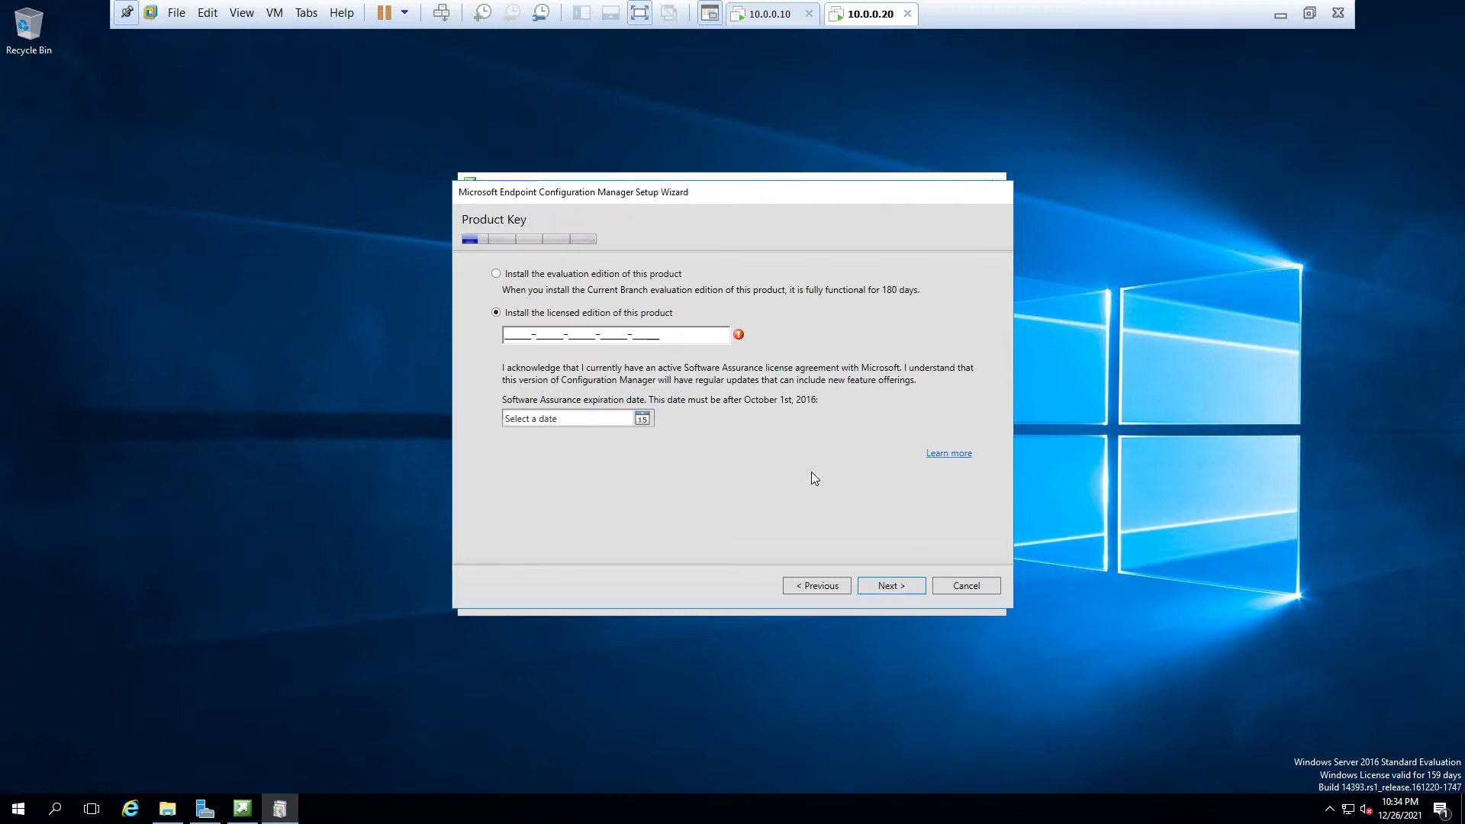
# Step: Select the evaluation edition and accept the product, SQL Server Express and SQL Server Native Client license terms
pyautogui.click(504, 279)
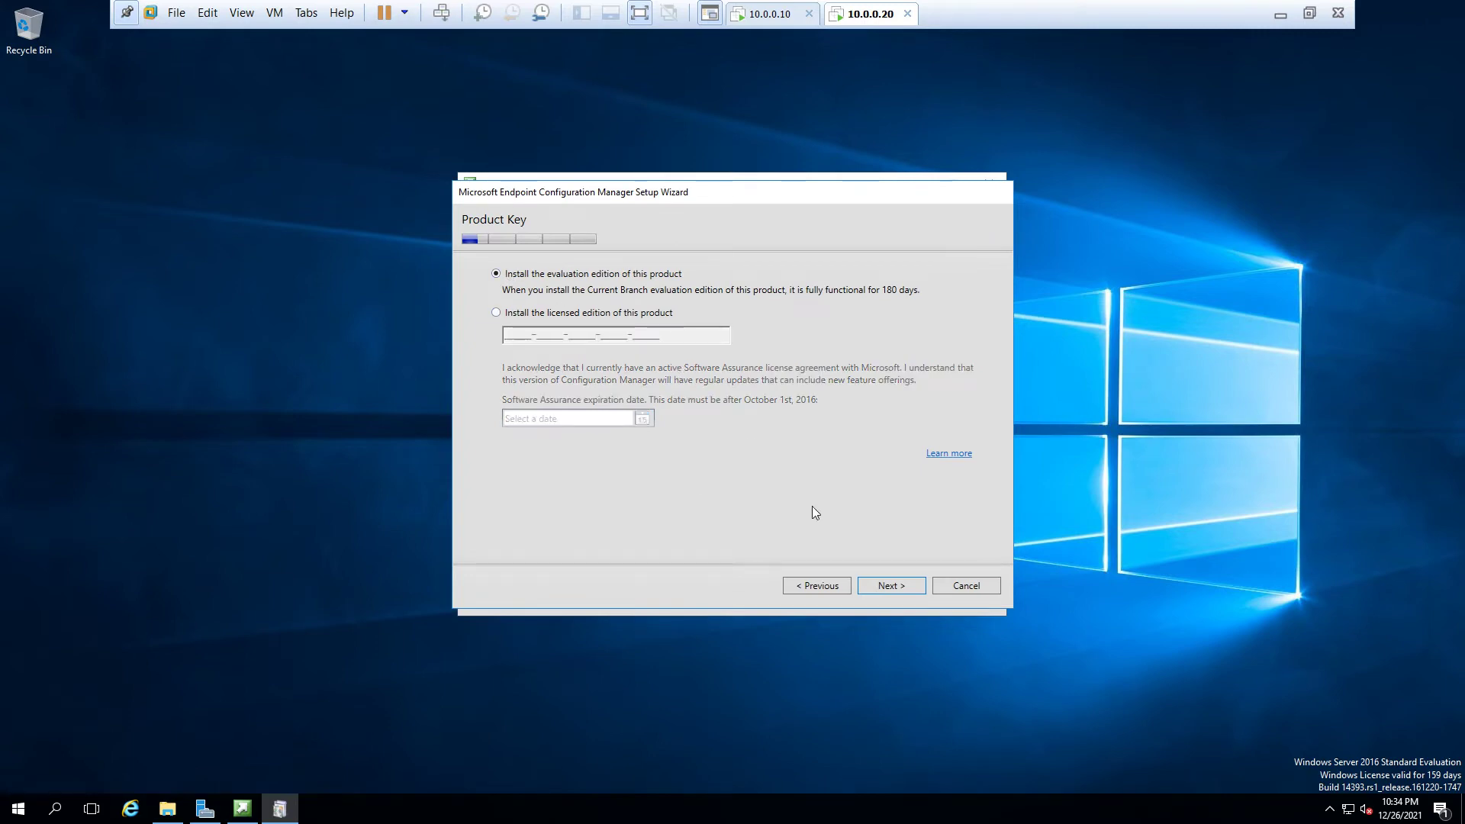
pyautogui.click(909, 584)
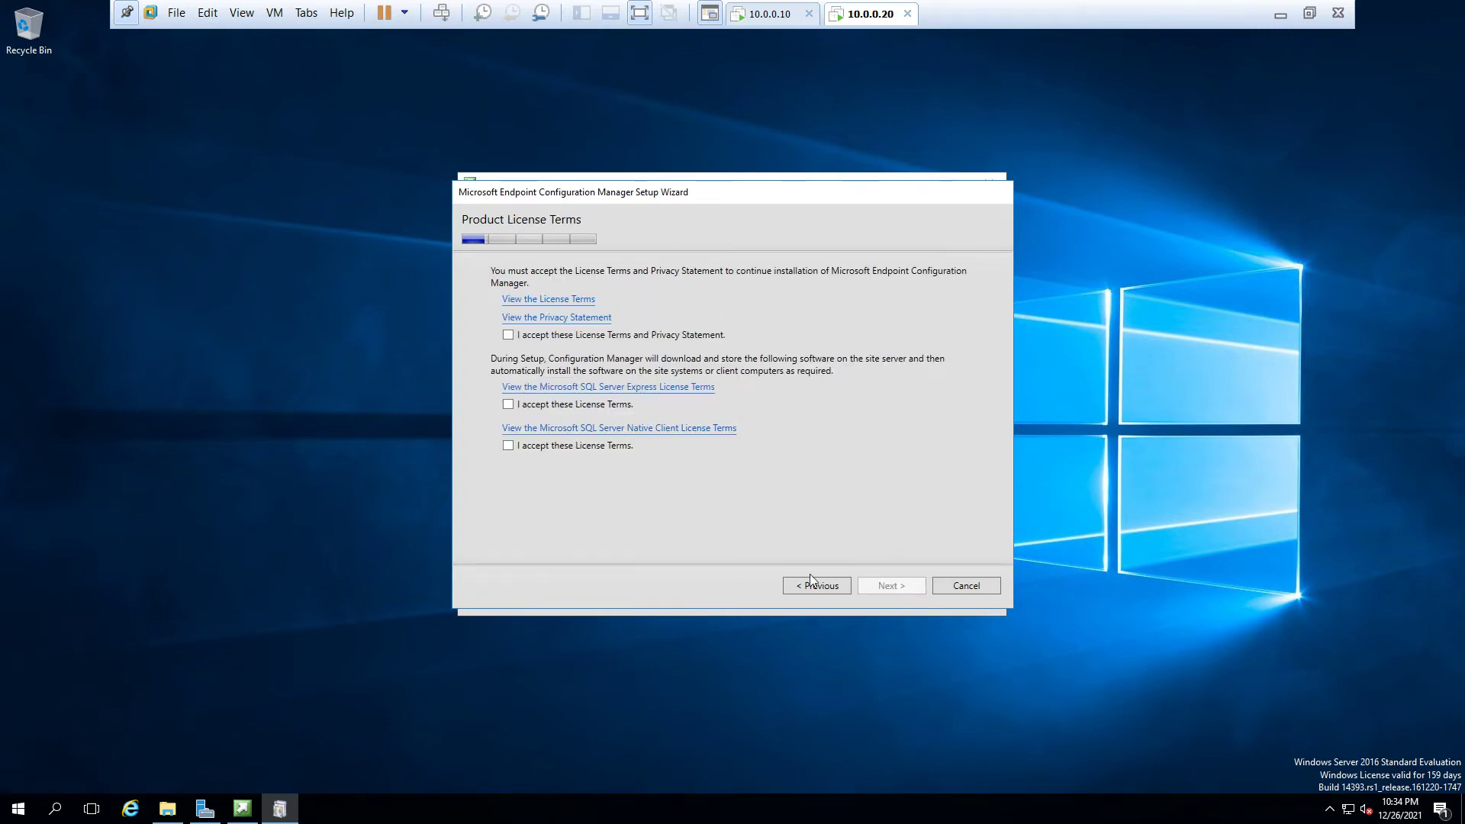
pyautogui.click(508, 404)
pyautogui.click(508, 335)
pyautogui.click(508, 446)
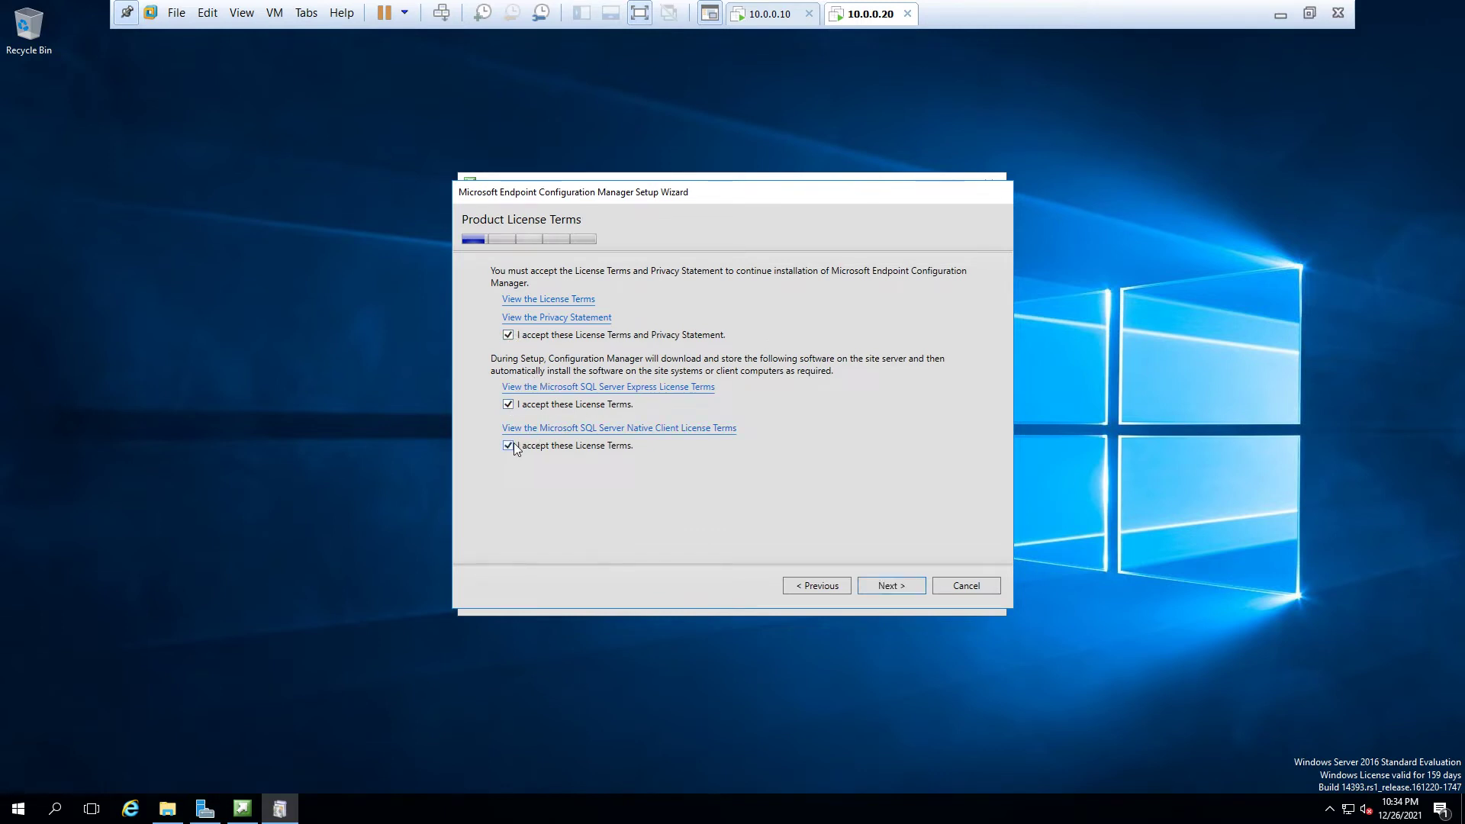
pyautogui.click(887, 586)
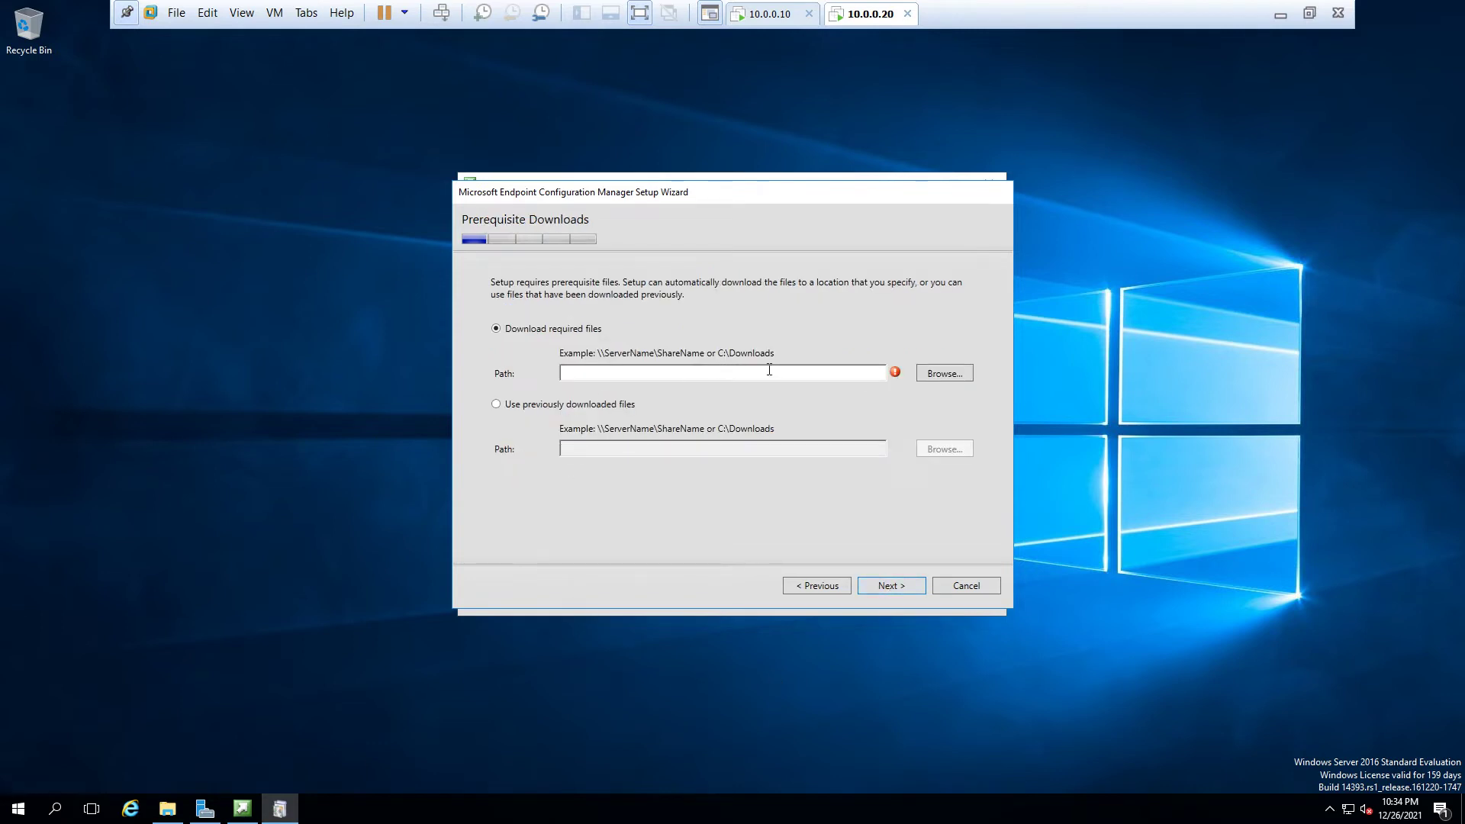
# Step: Set the download path for the required prerequisite files to the SCCM Prereq folder on C:
pyautogui.click(938, 378)
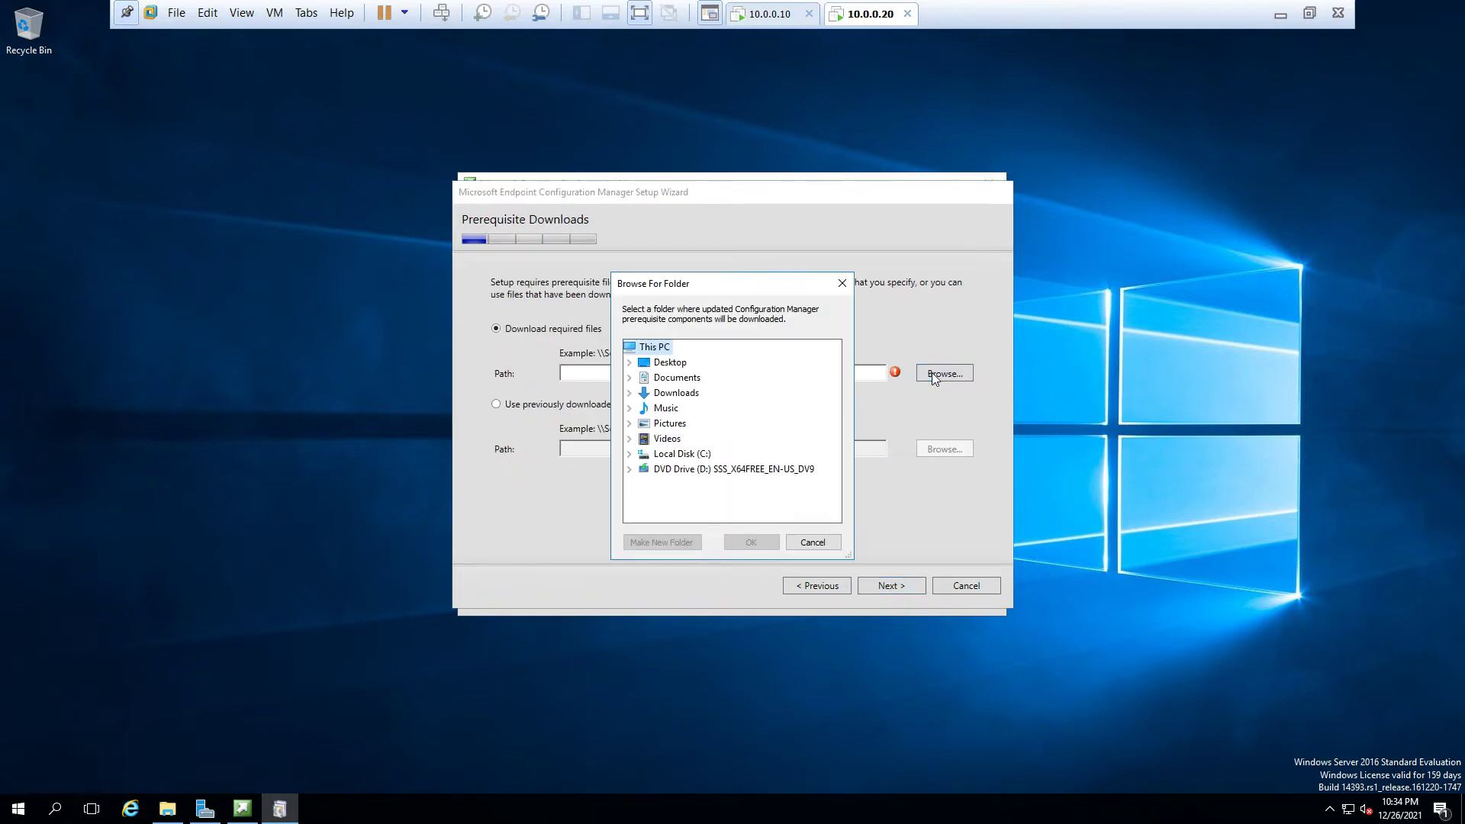
pyautogui.click(635, 454)
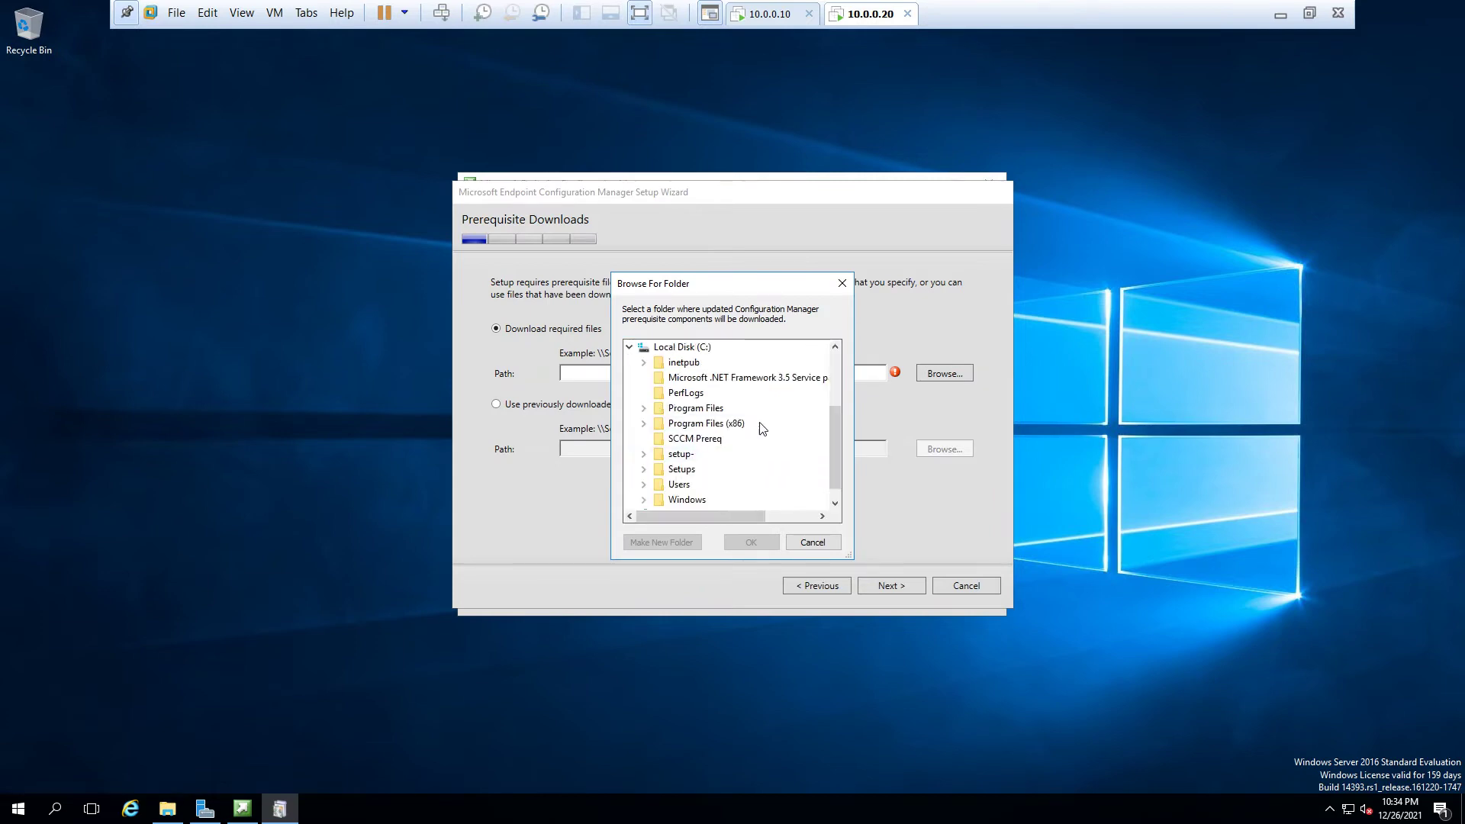
pyautogui.click(711, 440)
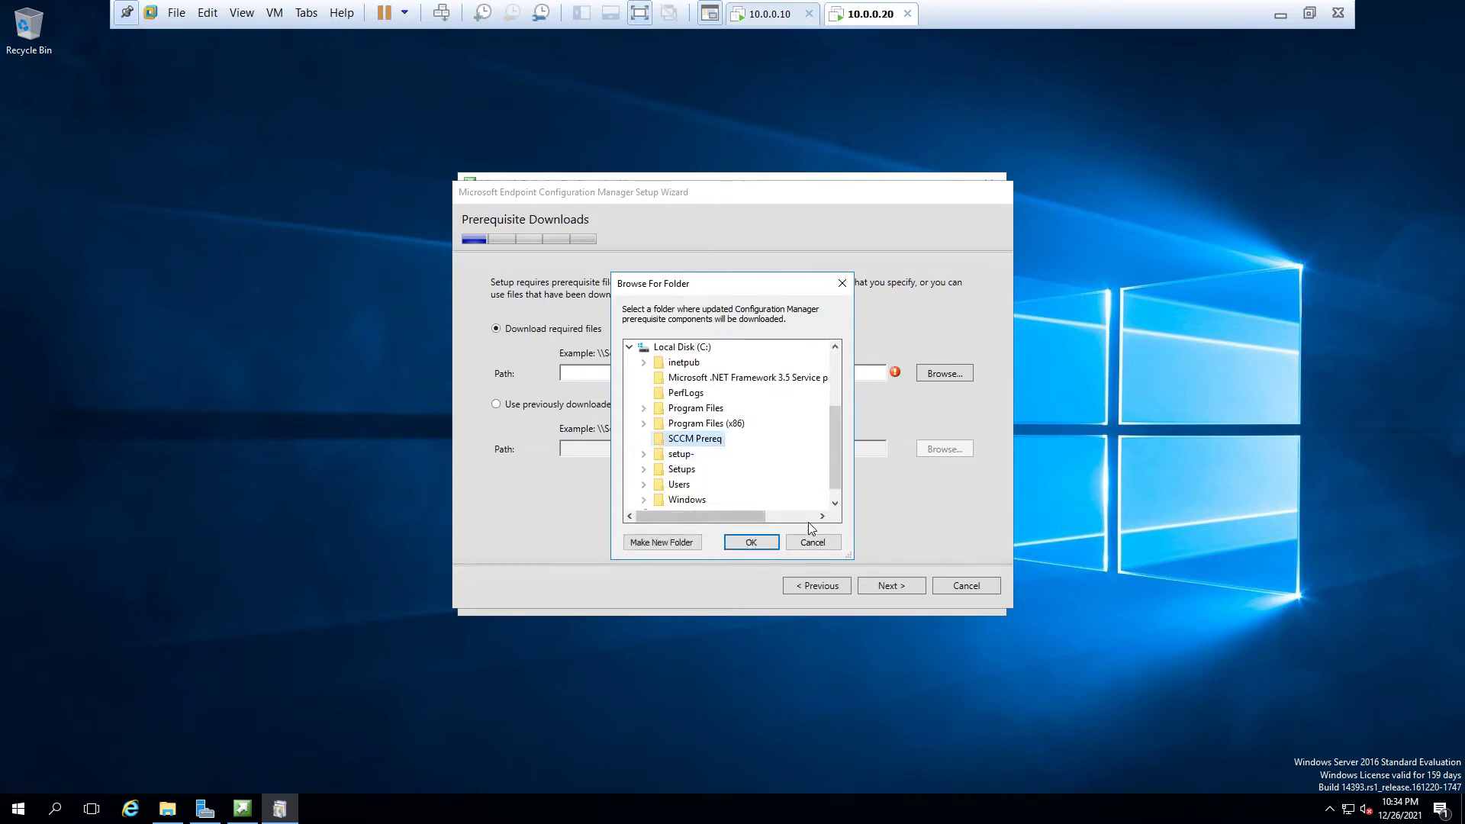
pyautogui.click(750, 543)
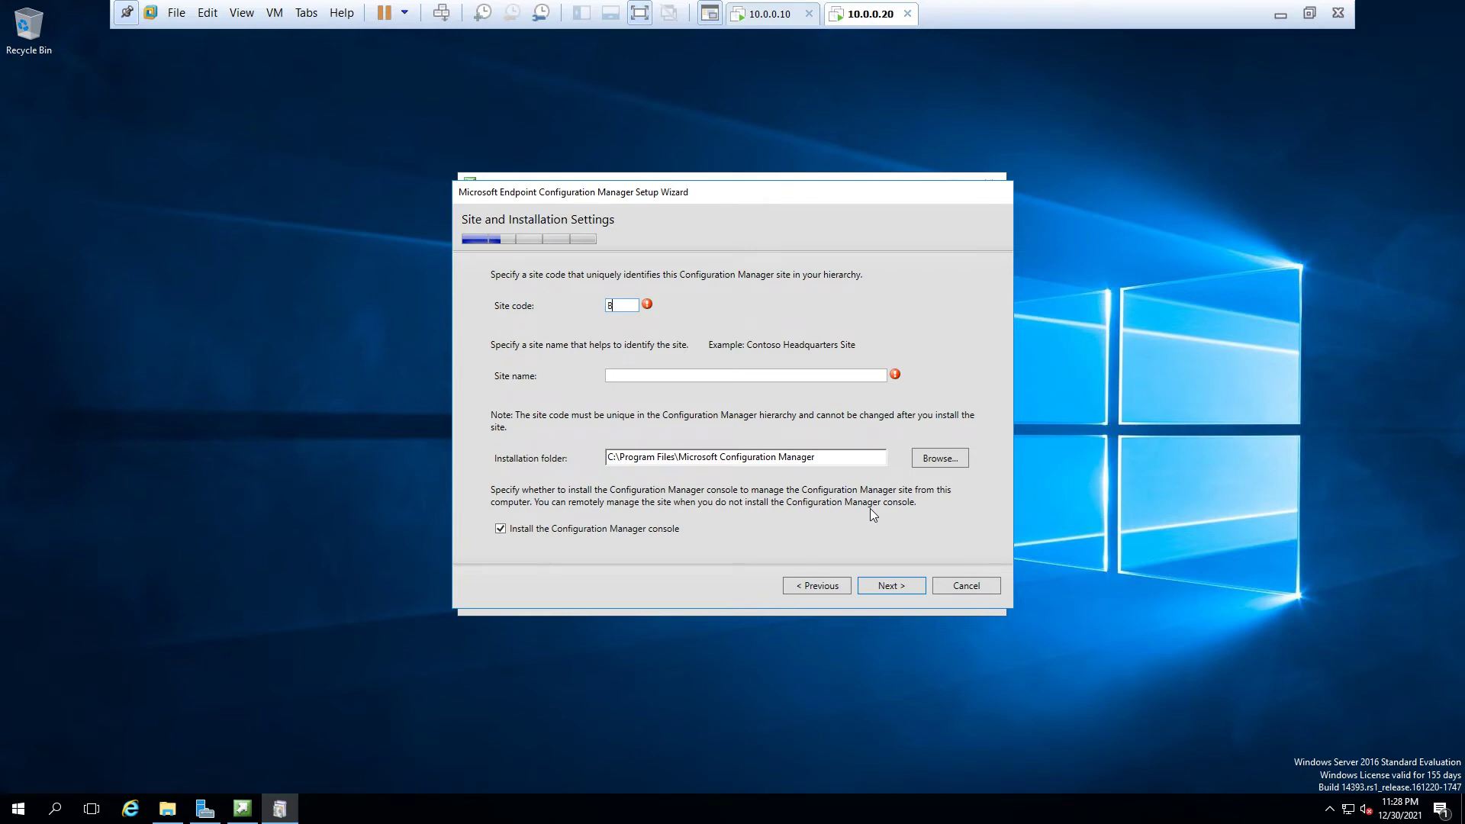
# Step: Enter site code BO1 and site name INDIA-BO1, and keep SCCMserver.testvm.local as the connected service connection point
pyautogui.write('O1')
pyautogui.press('Tab')
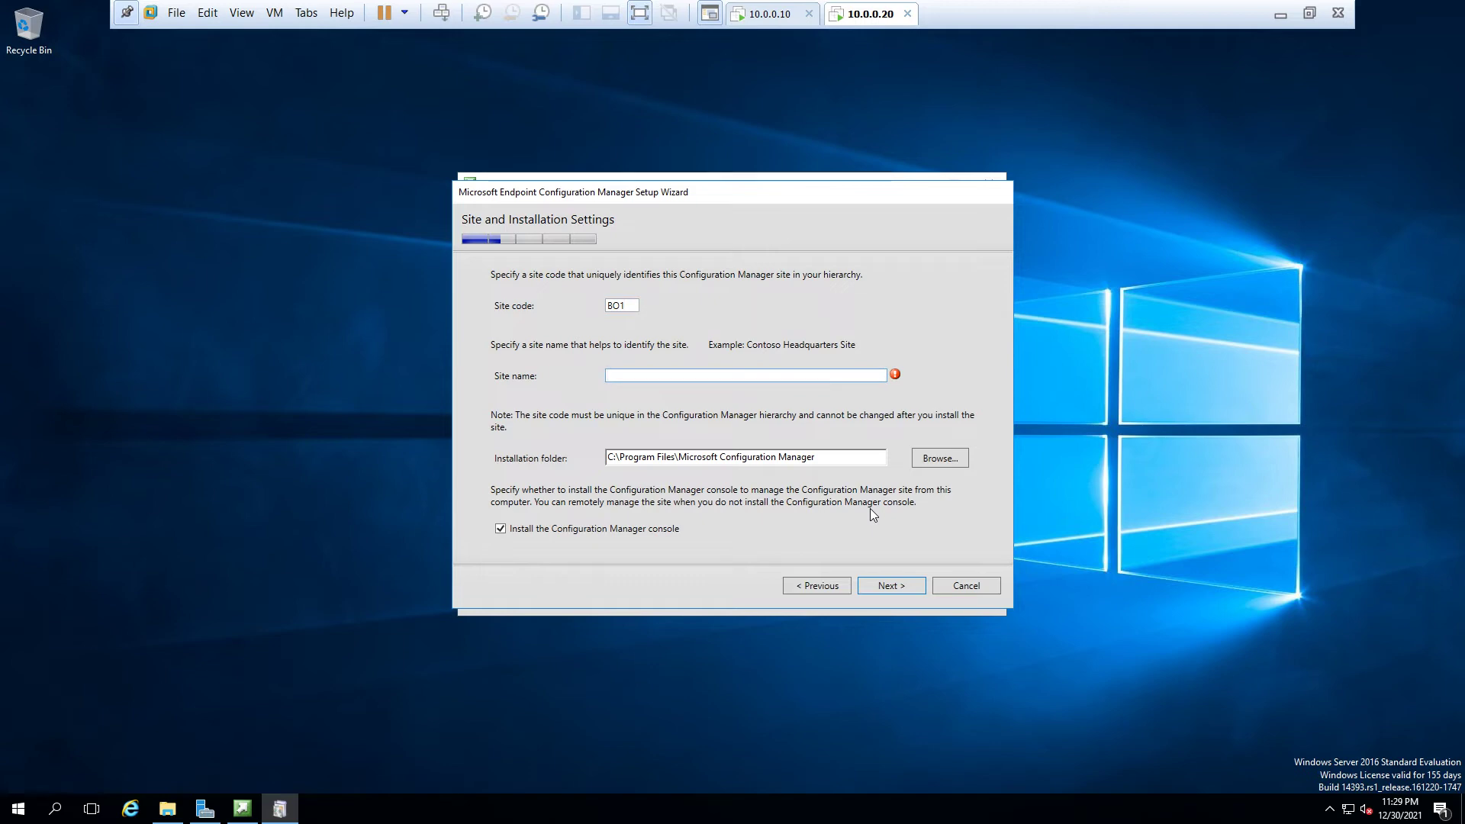
pyautogui.write('INDIA-BO1')
pyautogui.click(887, 588)
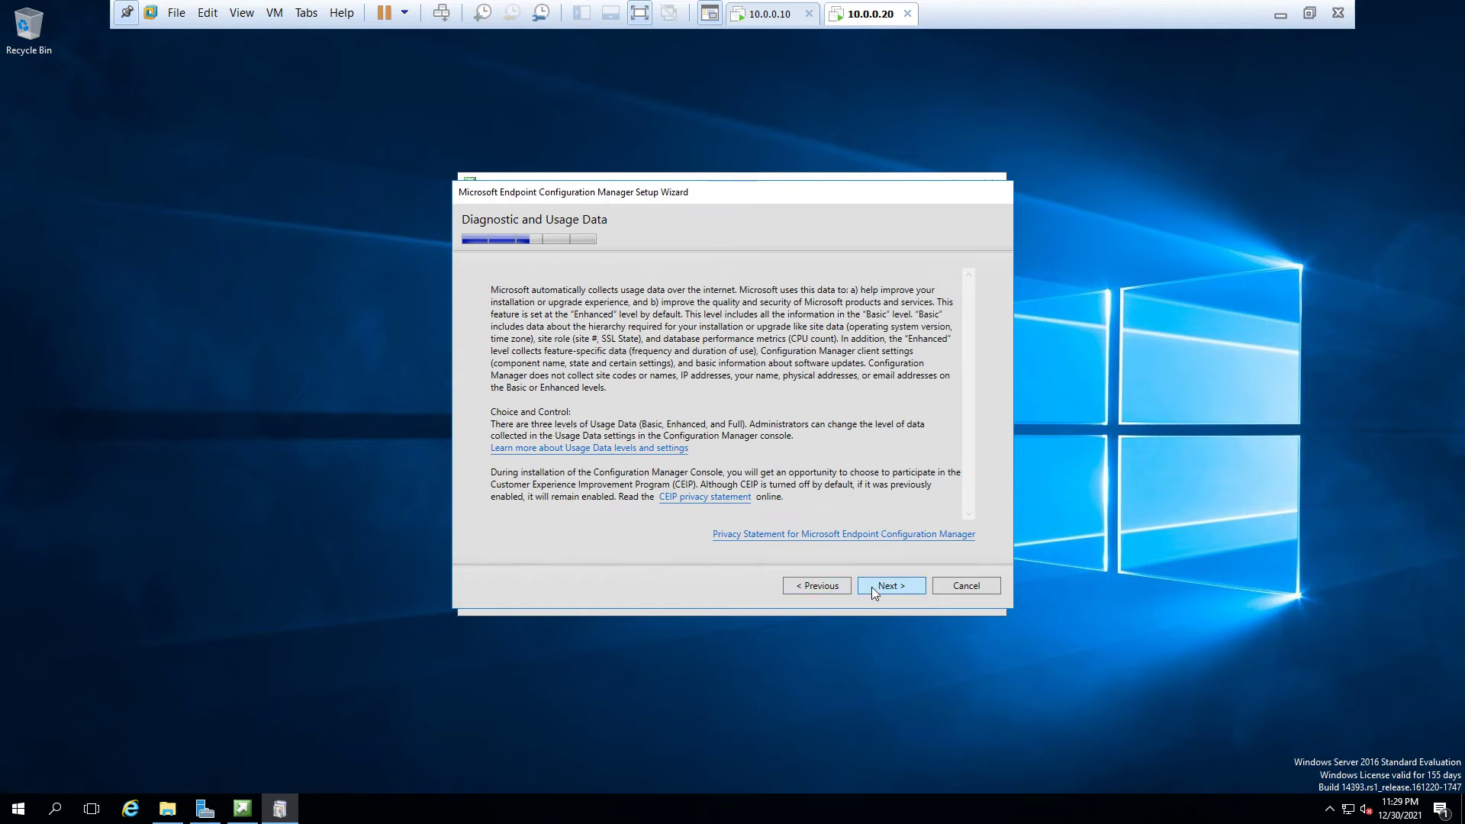
pyautogui.click(875, 593)
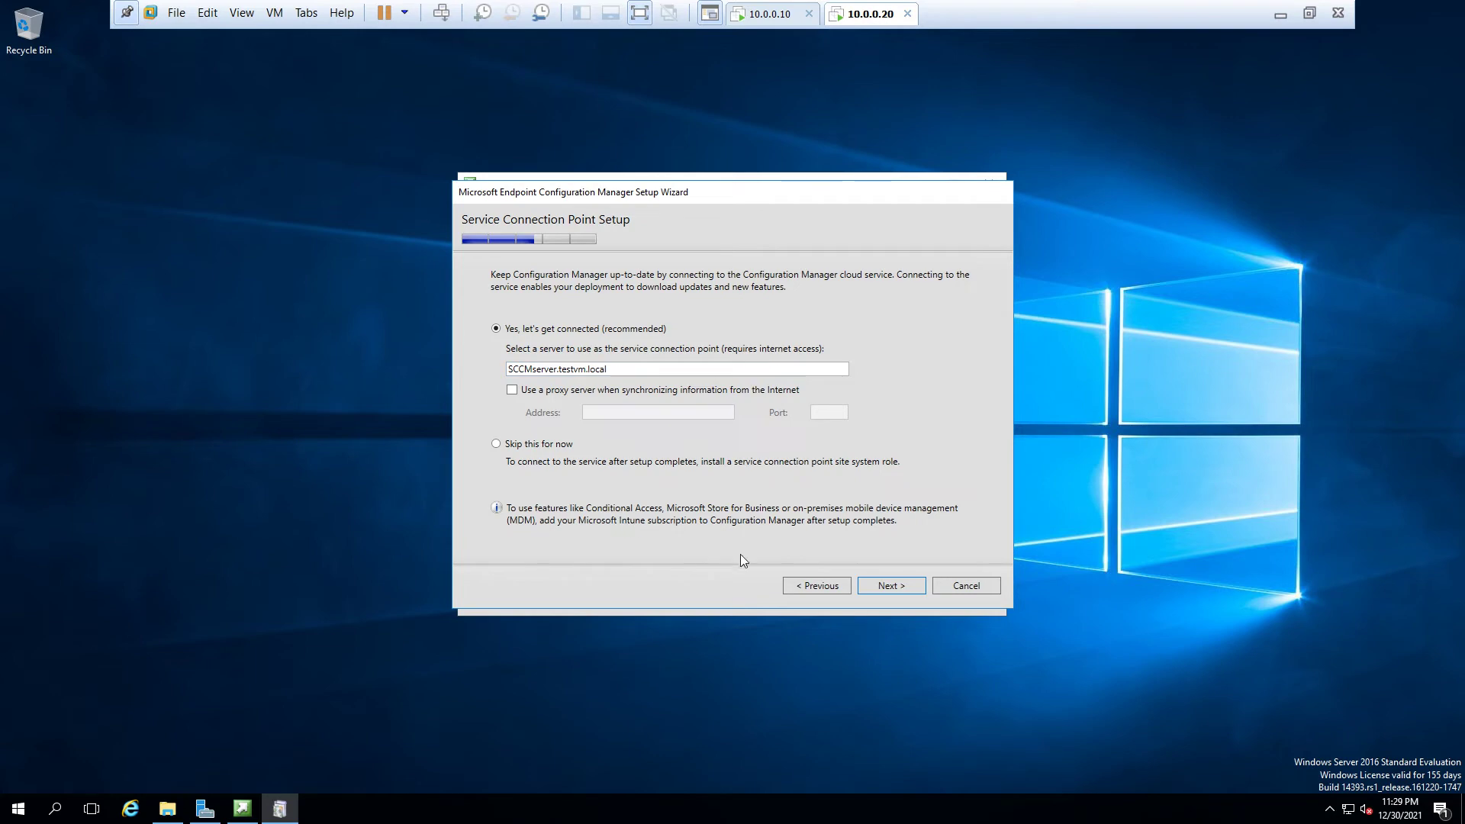
pyautogui.click(907, 583)
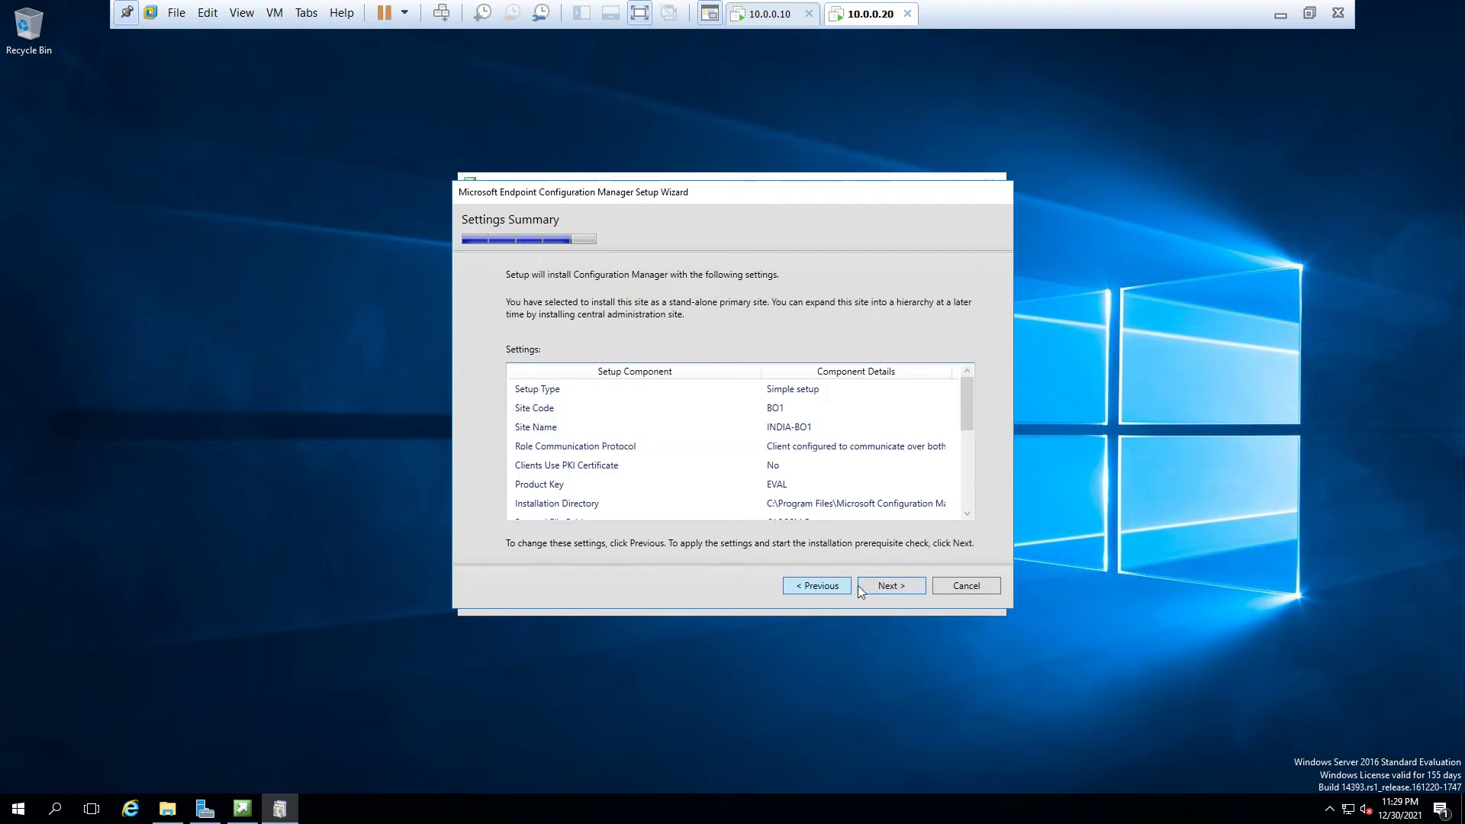
# Step: Review the settings summary and begin the installation after running the prerequisite check
pyautogui.click(966, 498)
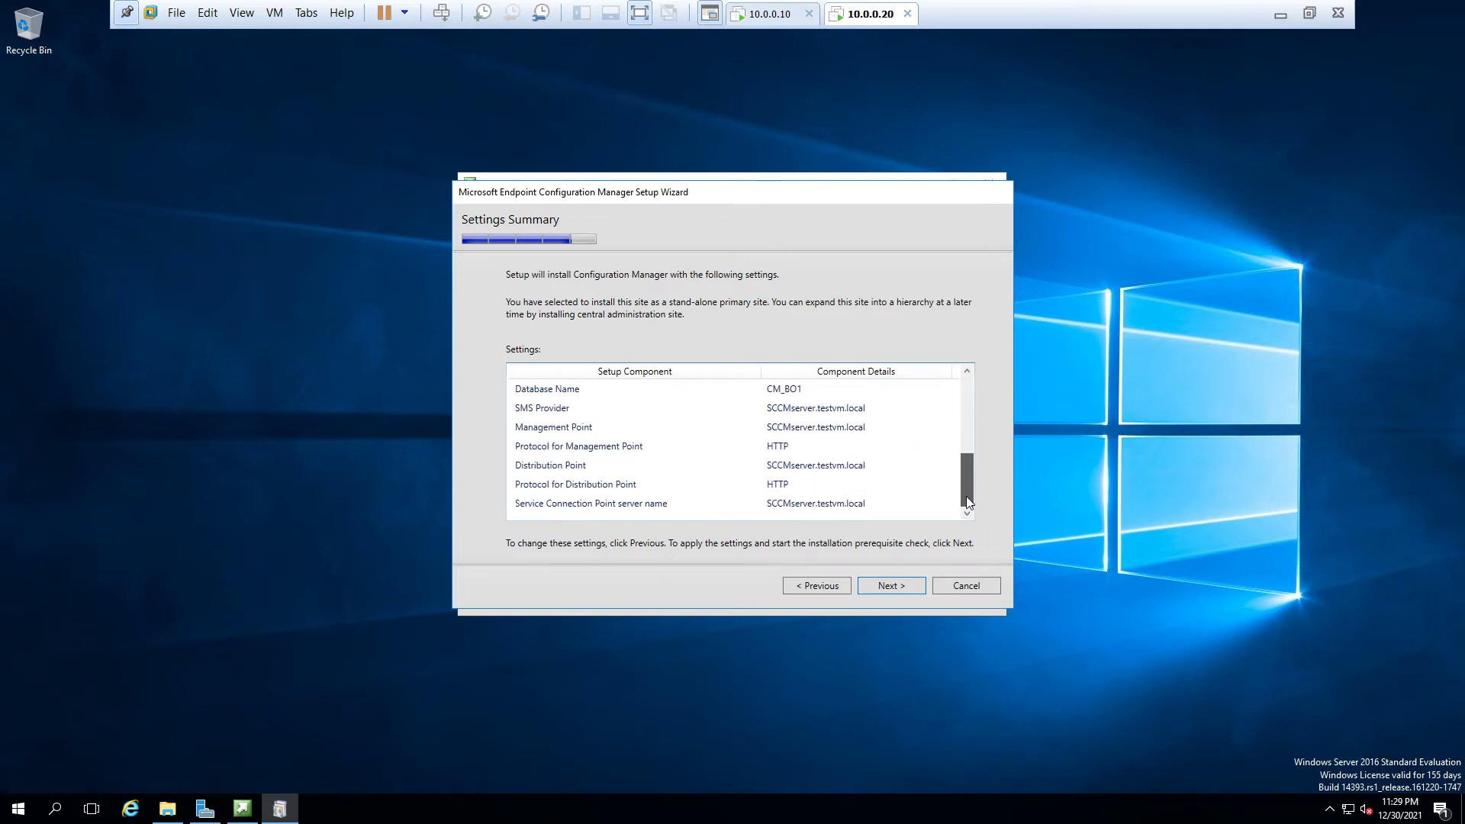
pyautogui.click(903, 588)
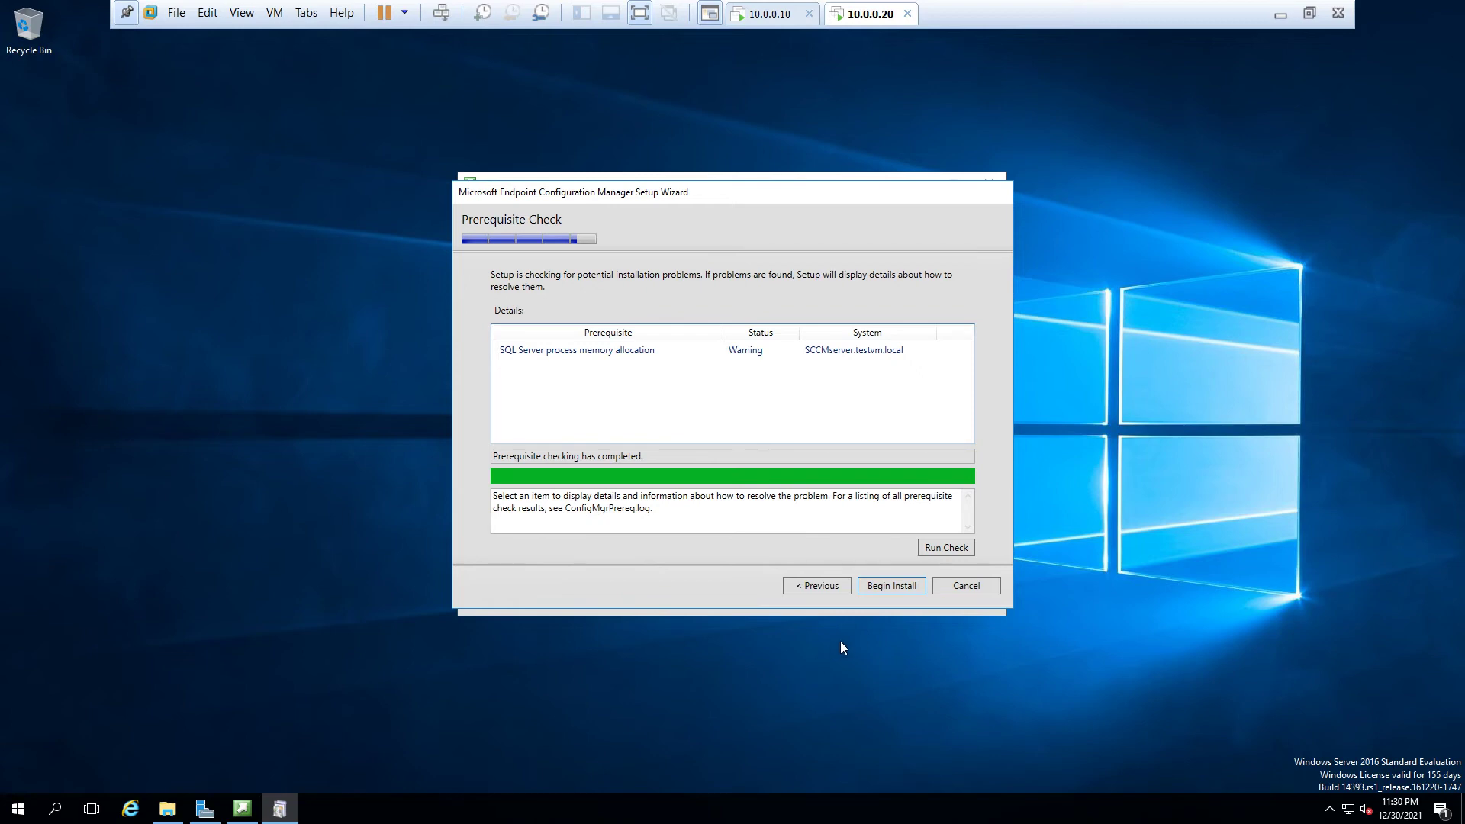
pyautogui.click(892, 585)
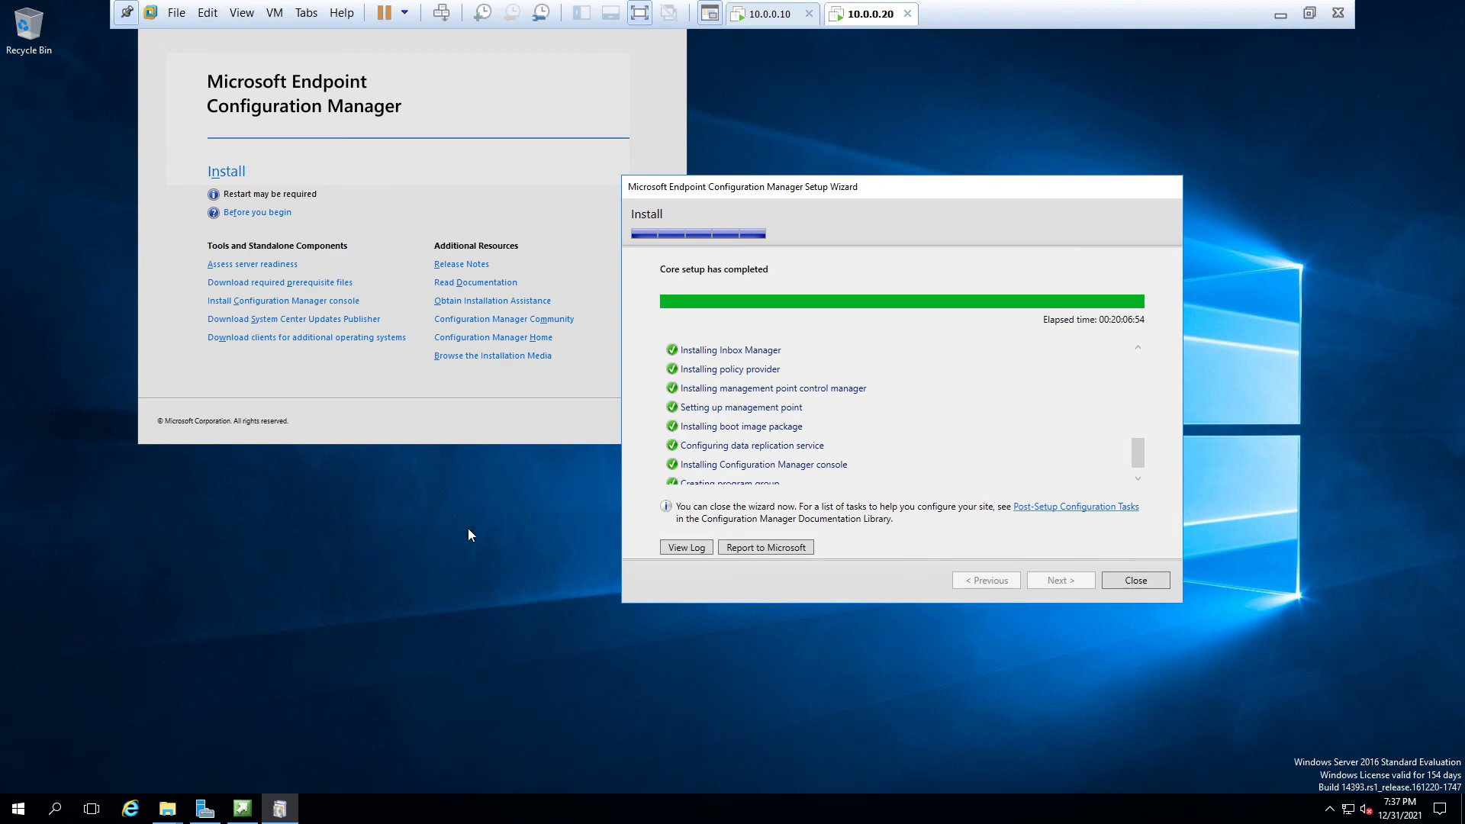
# Step: Check the end of the installed components list, then close the setup wizard and exit the splash window
pyautogui.click(1138, 479)
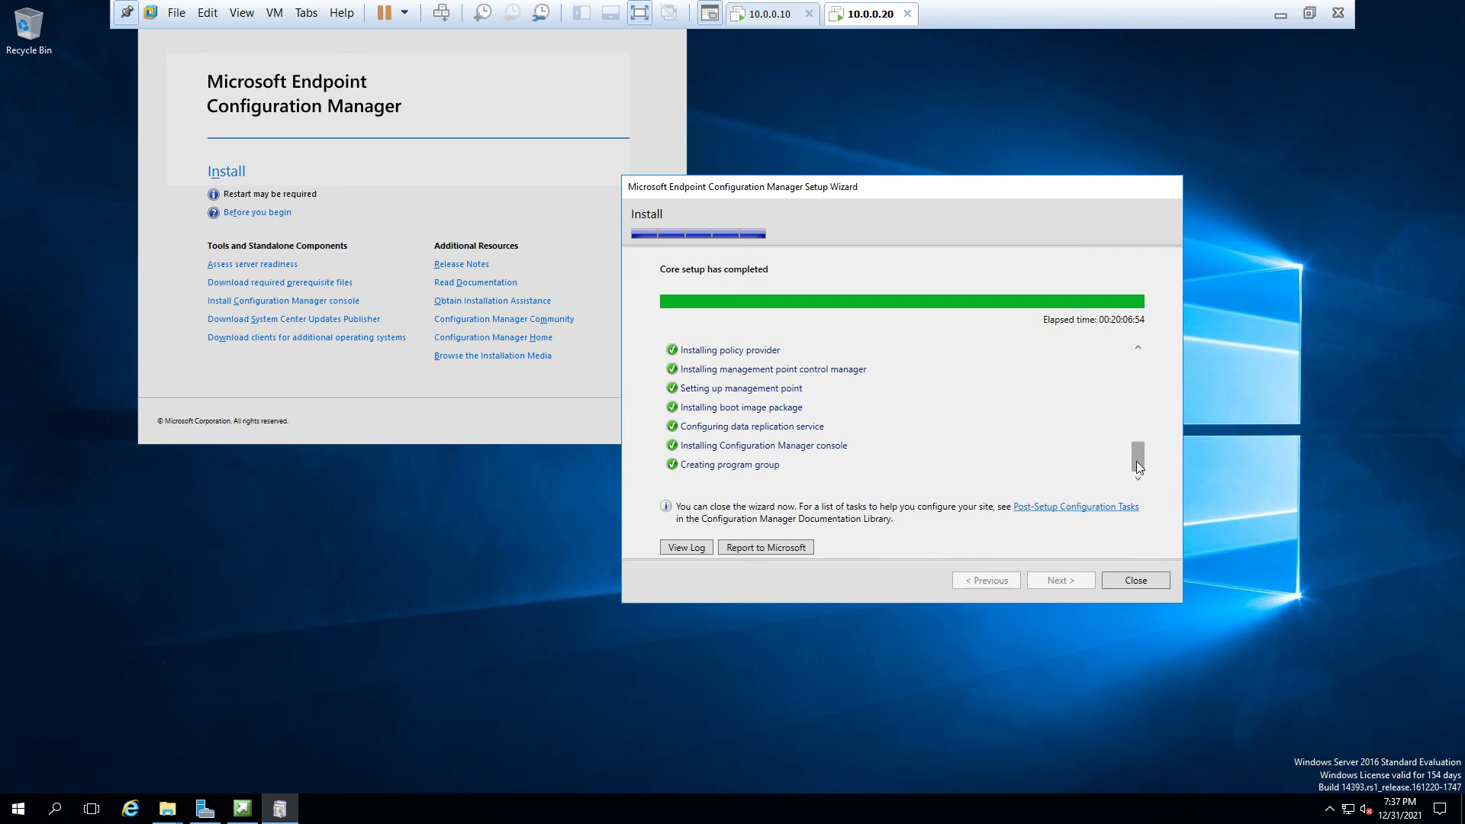
pyautogui.moveTo(1137, 465); pyautogui.dragTo(1139, 502)
pyautogui.click(1128, 583)
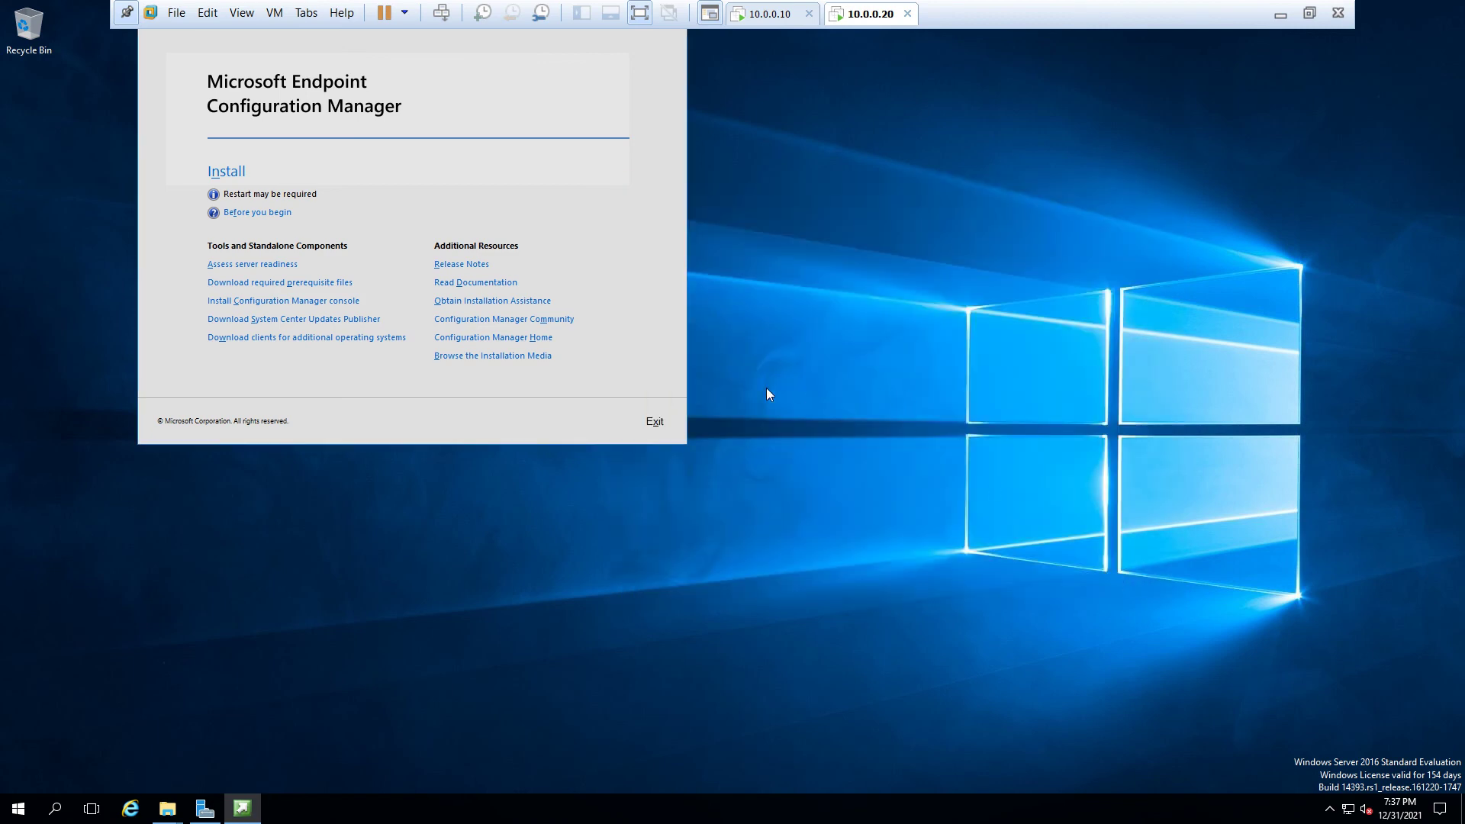
pyautogui.click(655, 422)
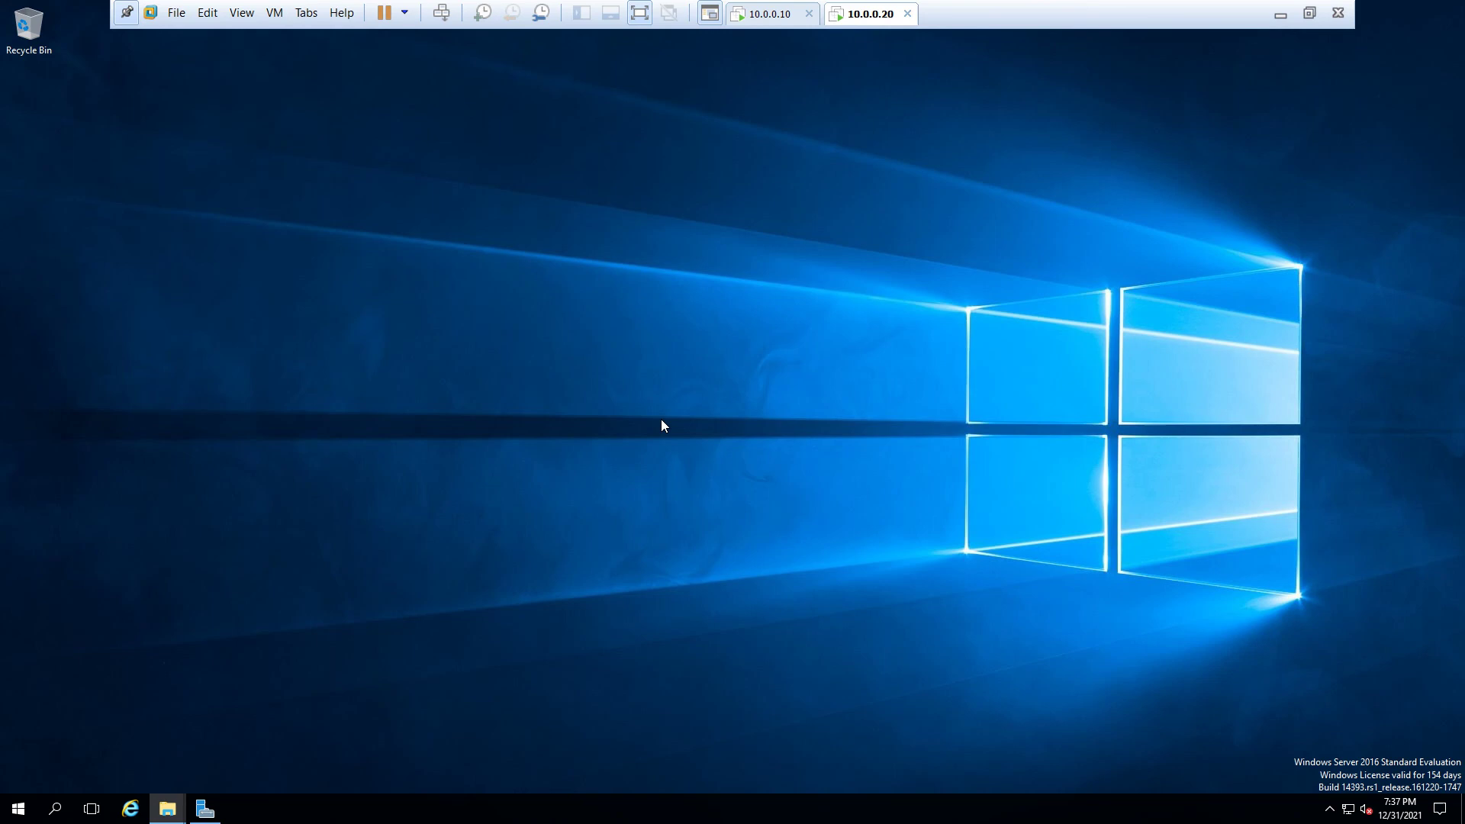
# Step: Launch the Configuration Manager Console and display its Administration and Monitoring workspaces
pyautogui.rightClick(531, 446)
pyautogui.click(556, 490)
pyautogui.click(18, 808)
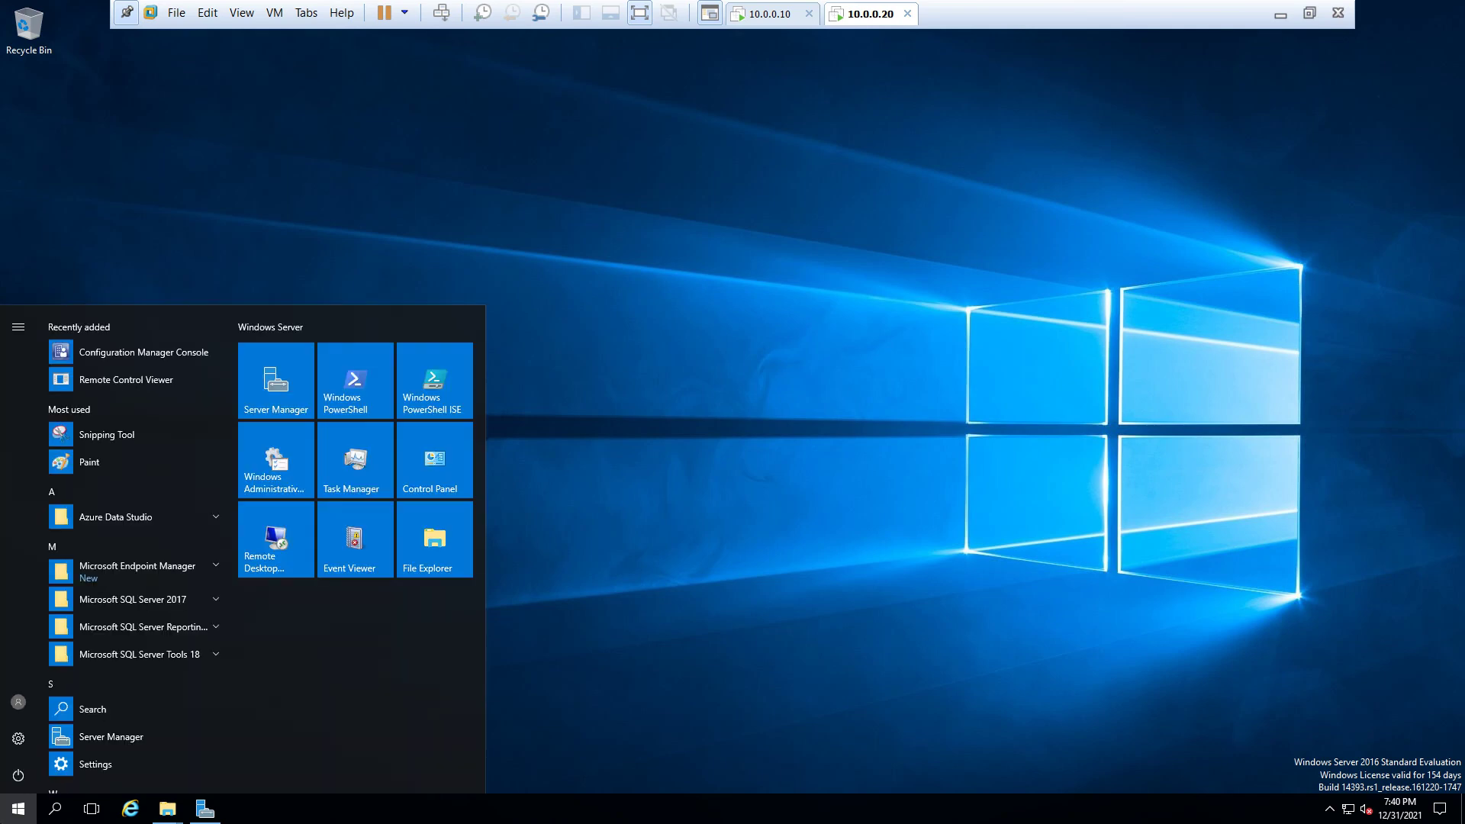
pyautogui.click(112, 356)
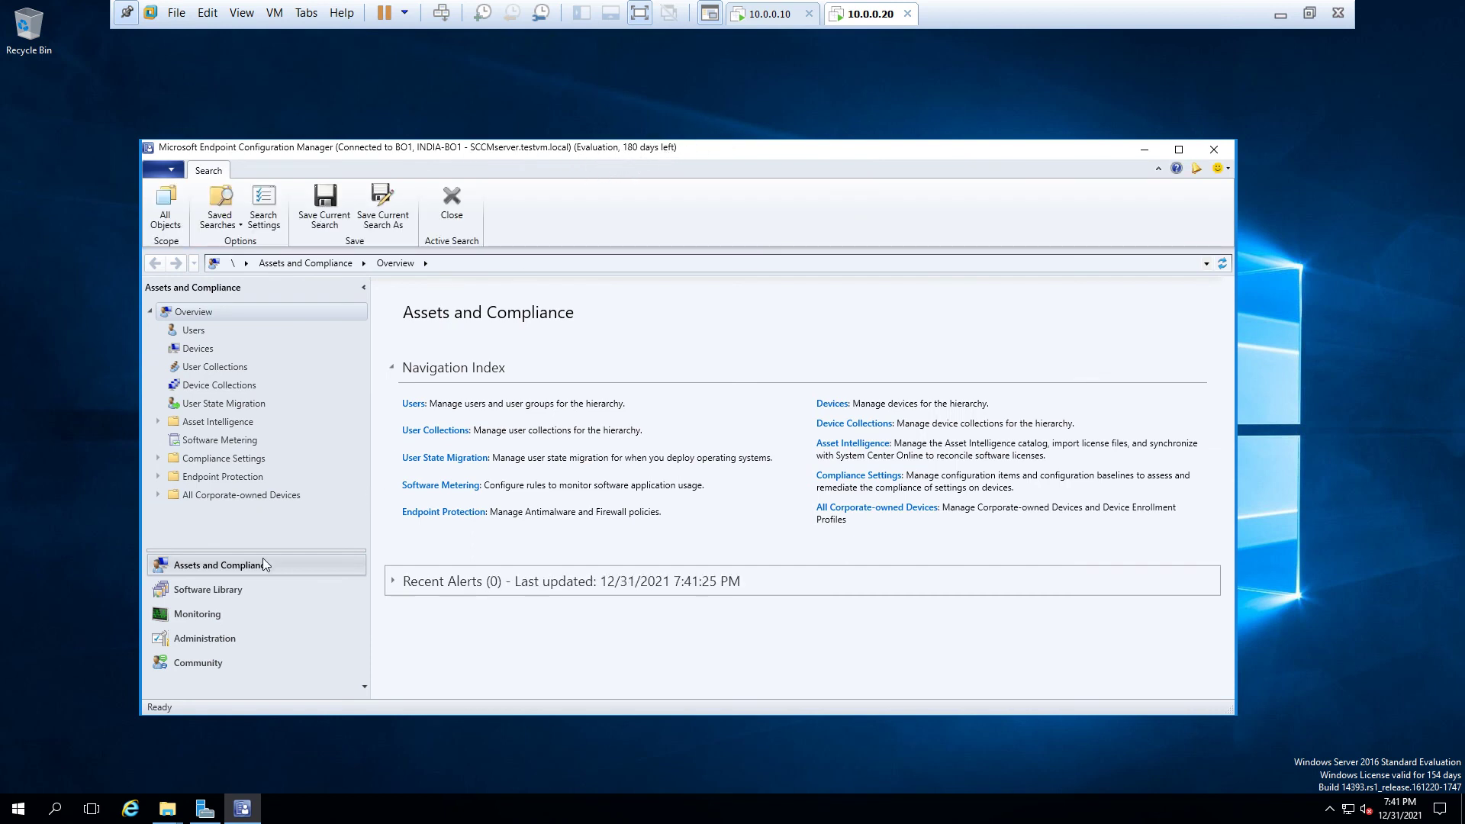
pyautogui.click(191, 642)
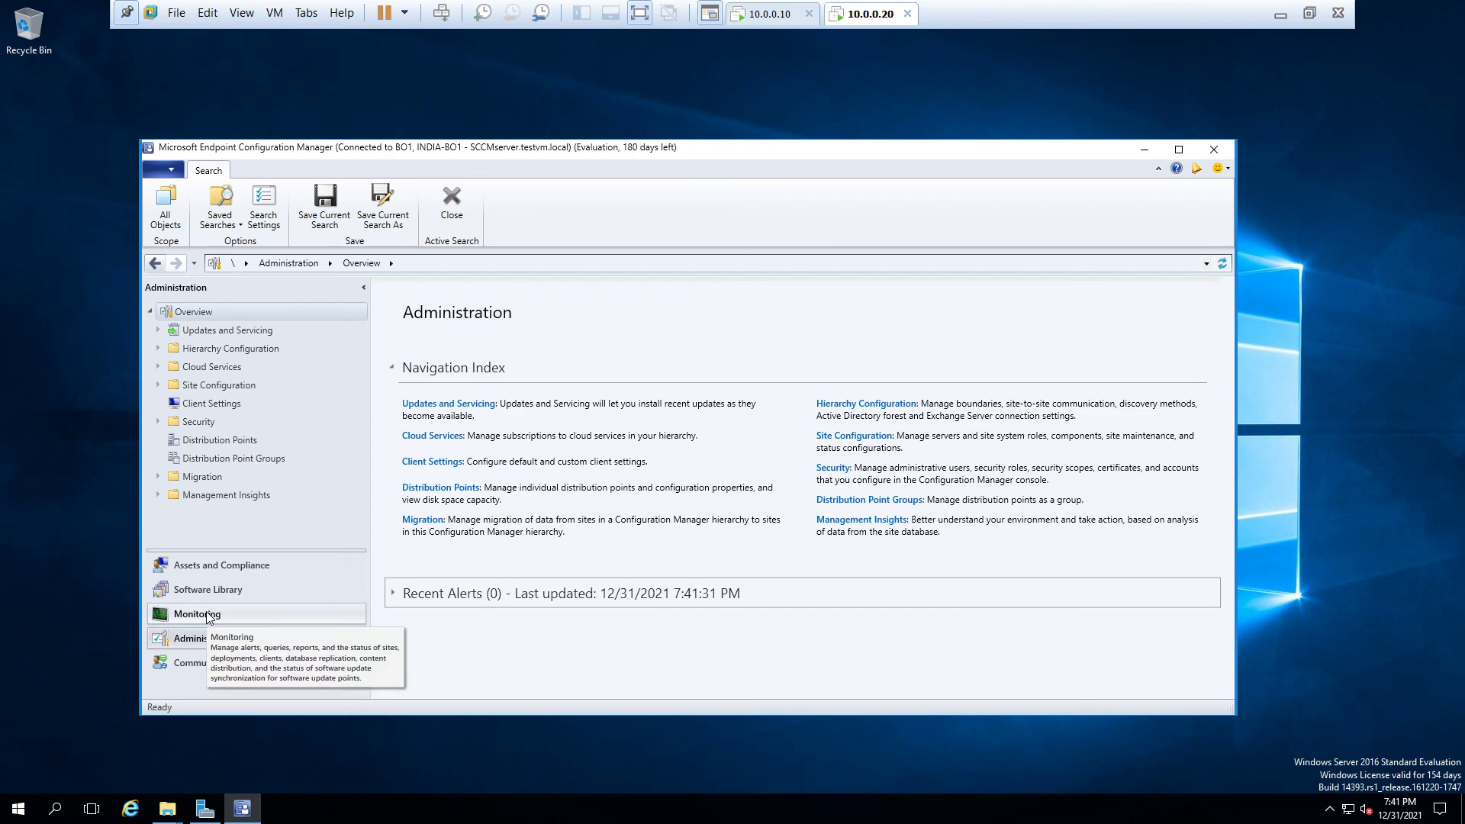
pyautogui.click(208, 616)
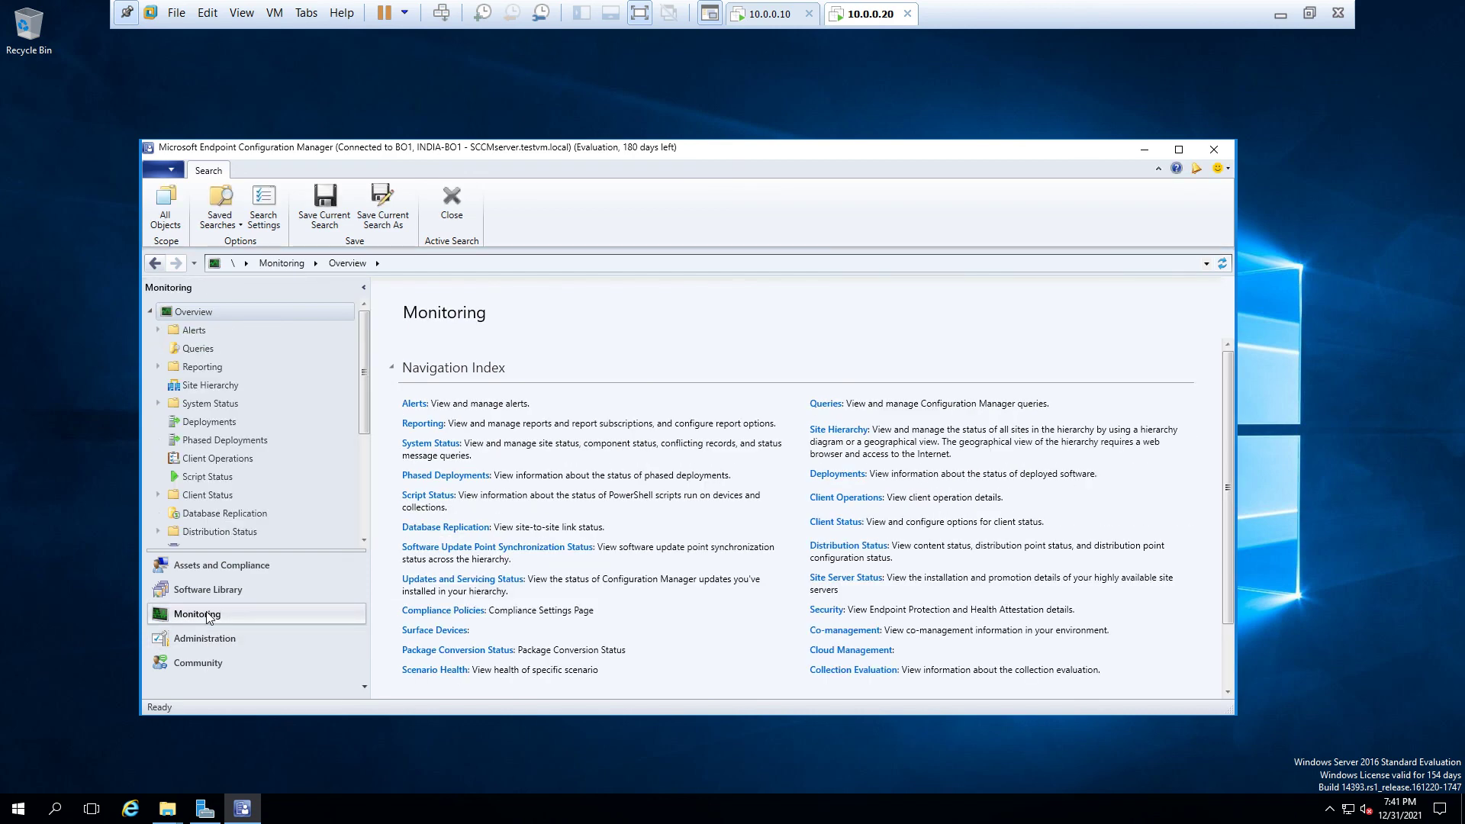